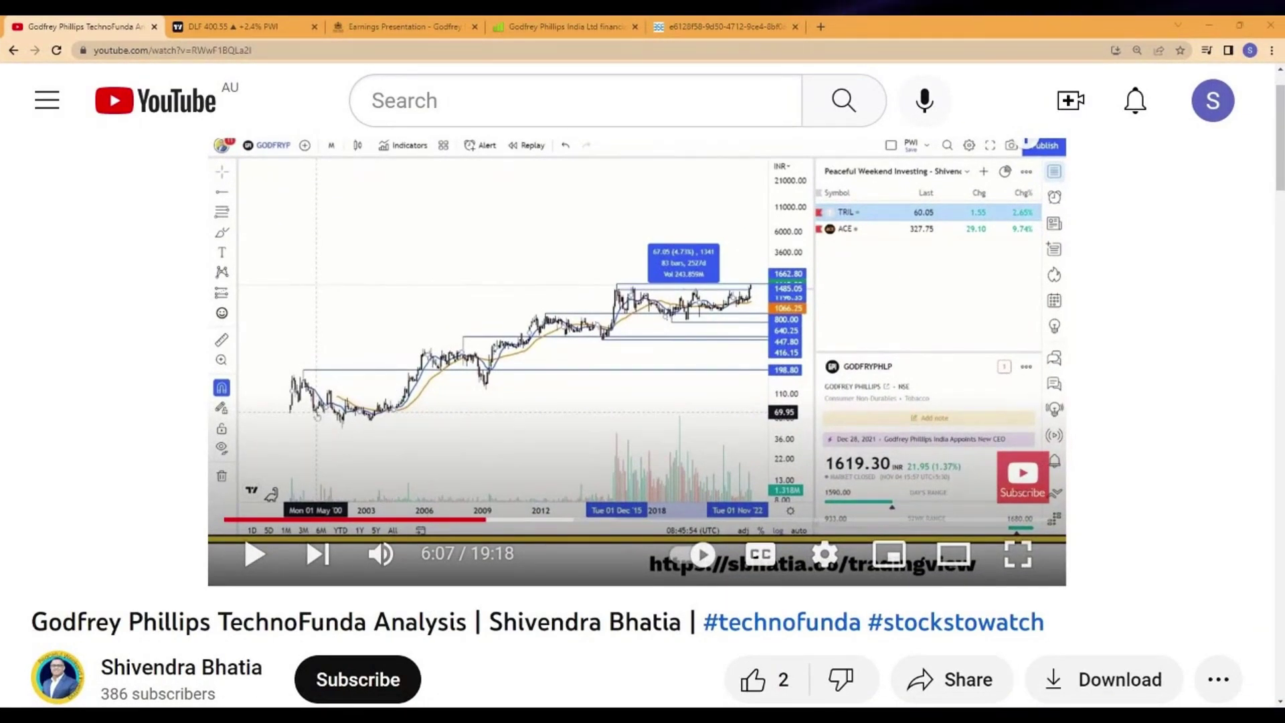
Highlight "Godfrey Phillips TechnoFunda Analysis" in the video title and preview the video at 2:23 and 5:12
drag(30, 623, 466, 623)
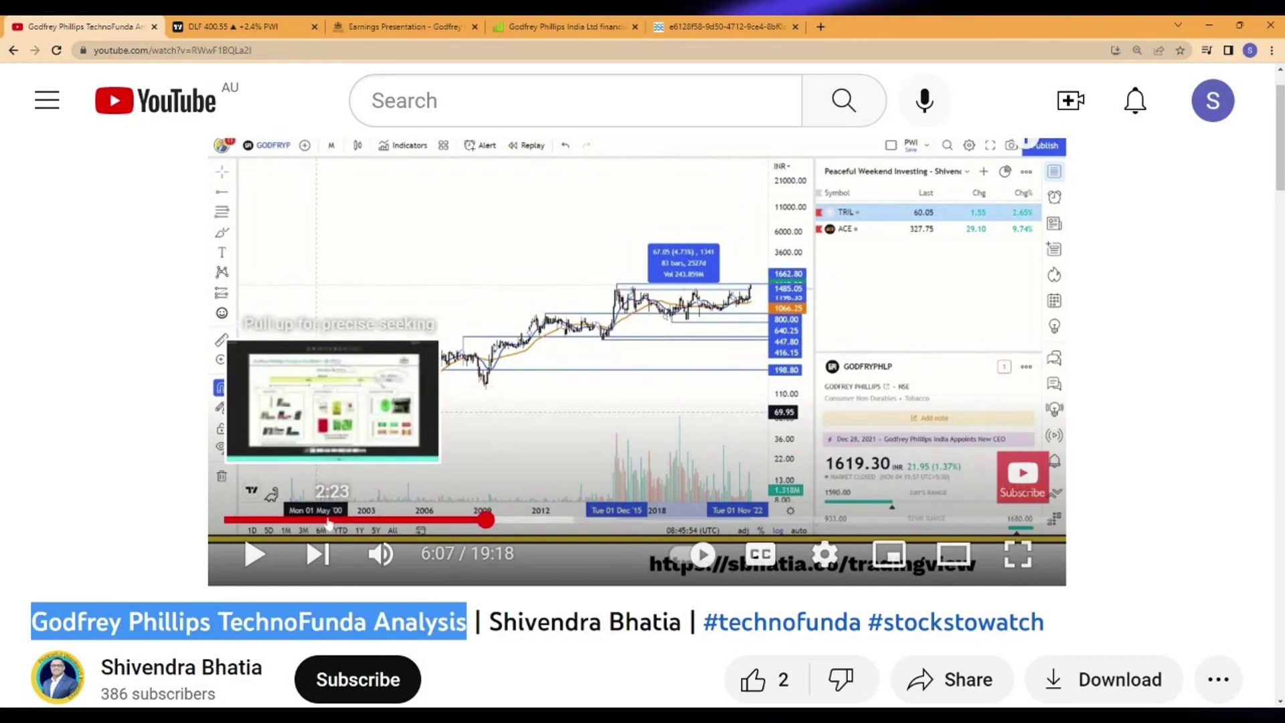
click(326, 518)
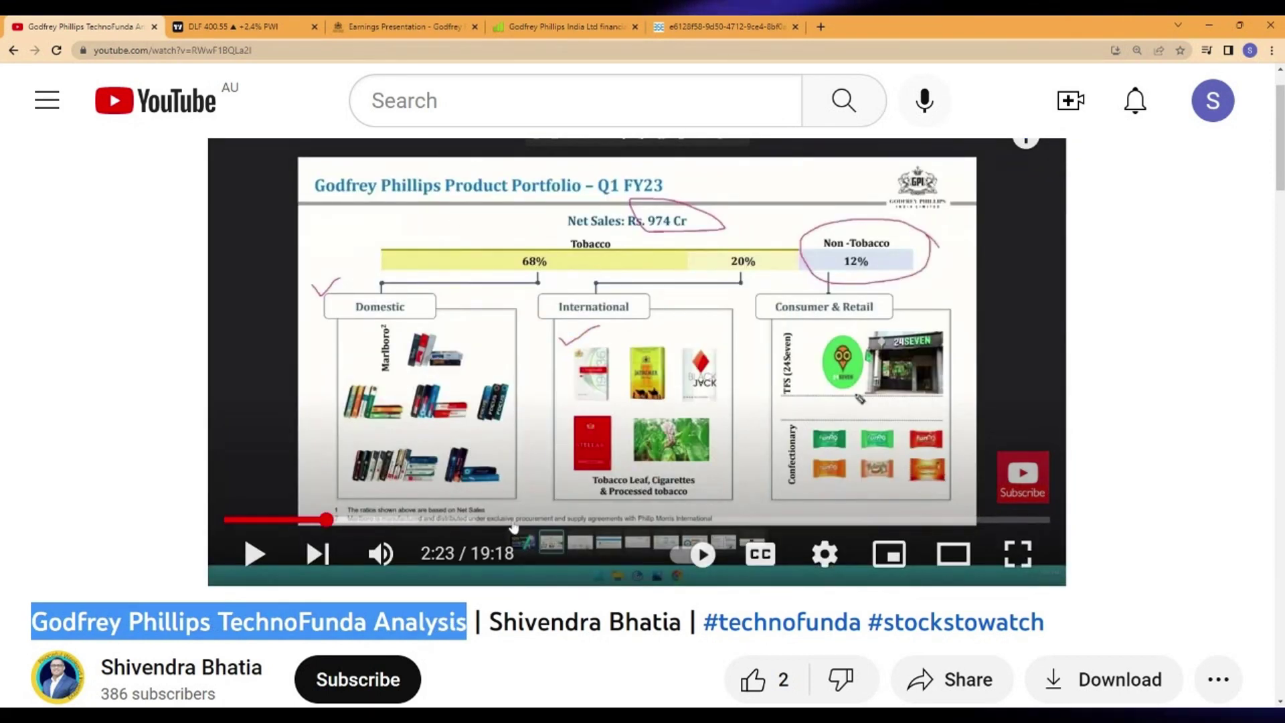
click(446, 519)
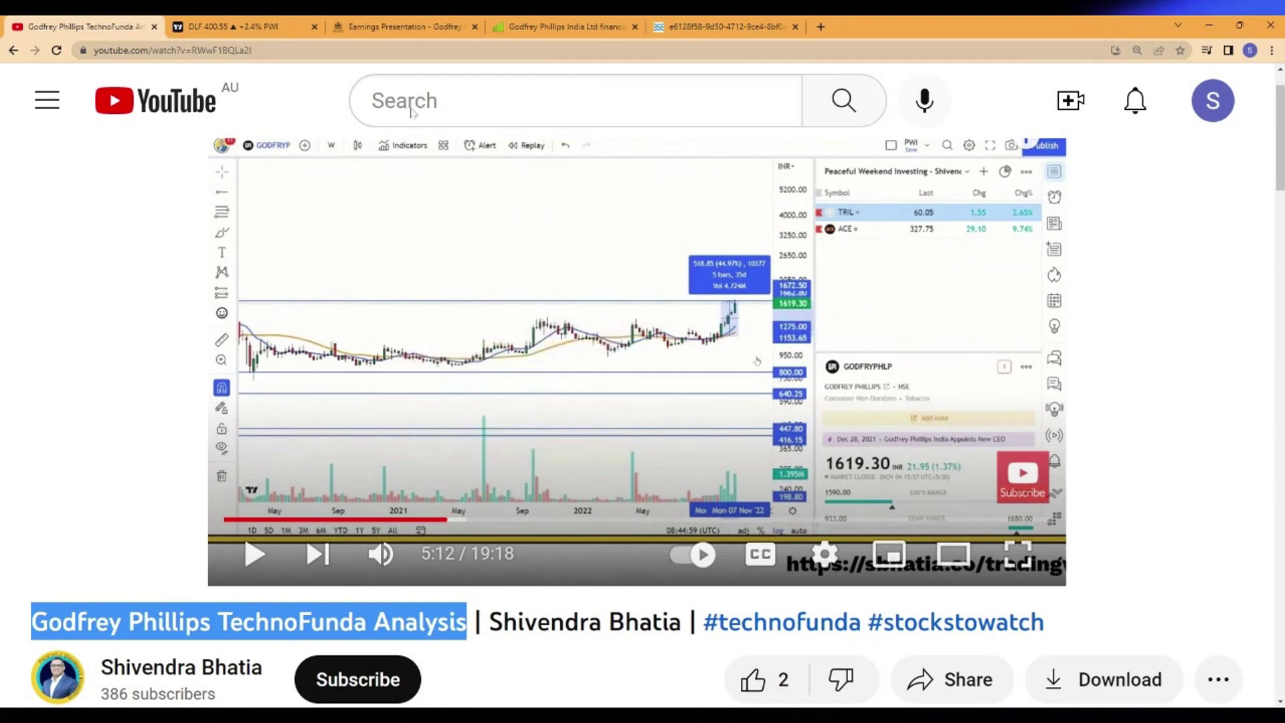
Switch to the Godfrey Phillips India page on Screener and look over its key ratios and price chart
click(541, 30)
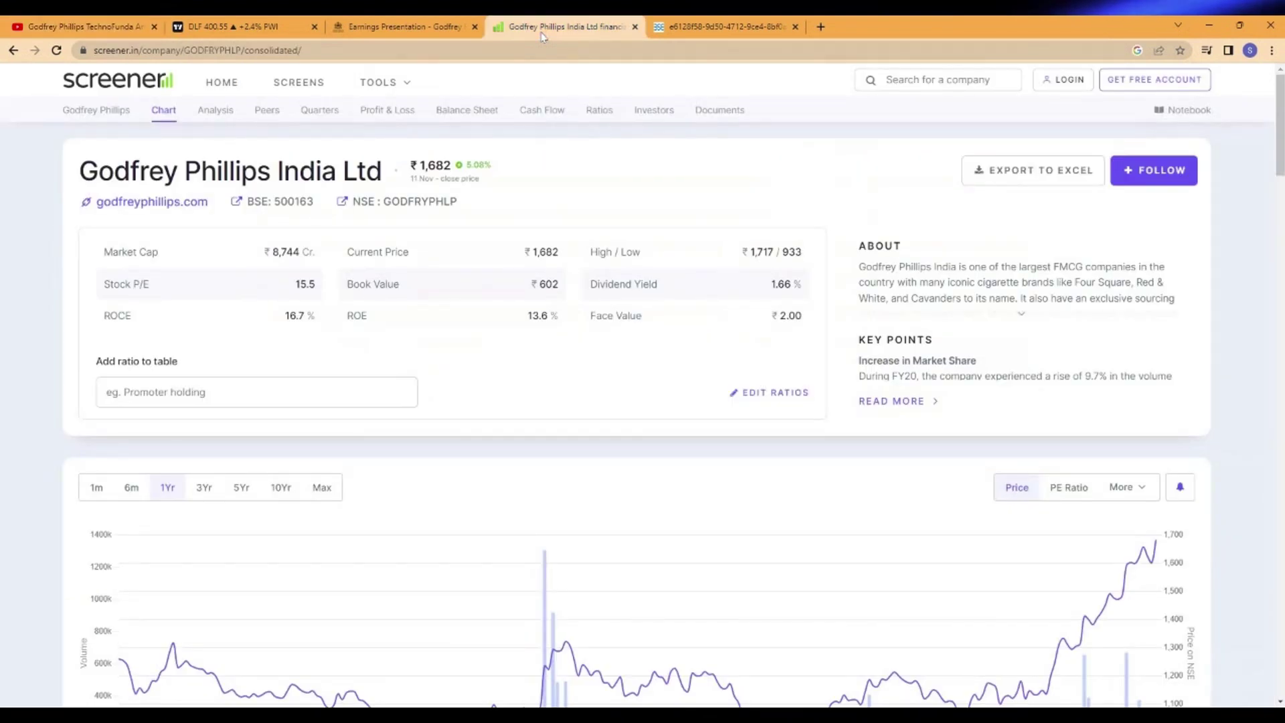
scroll(529, 276, down, 2)
scroll(534, 282, up, 2)
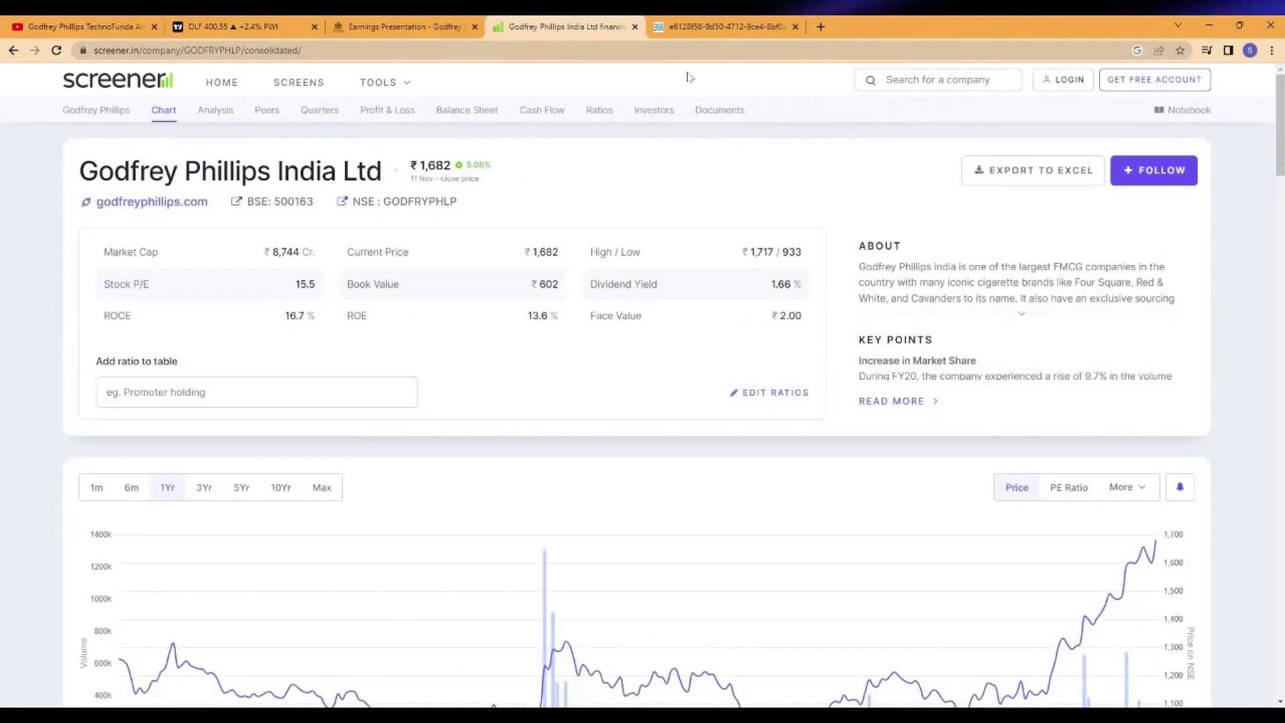
Open the BSE filing PDF and find the unaudited standalone results statement for the quarter ended September 30, 2022
click(709, 27)
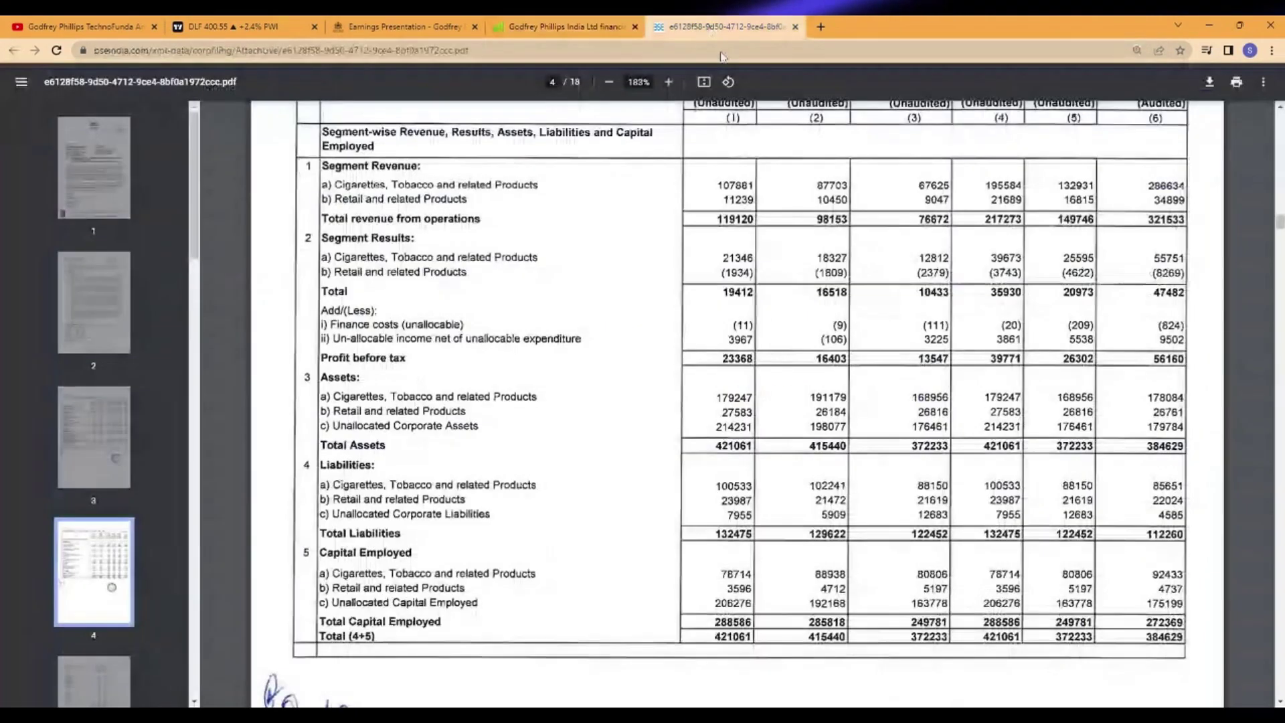
scroll(808, 325, up, 9)
scroll(808, 325, down, 15)
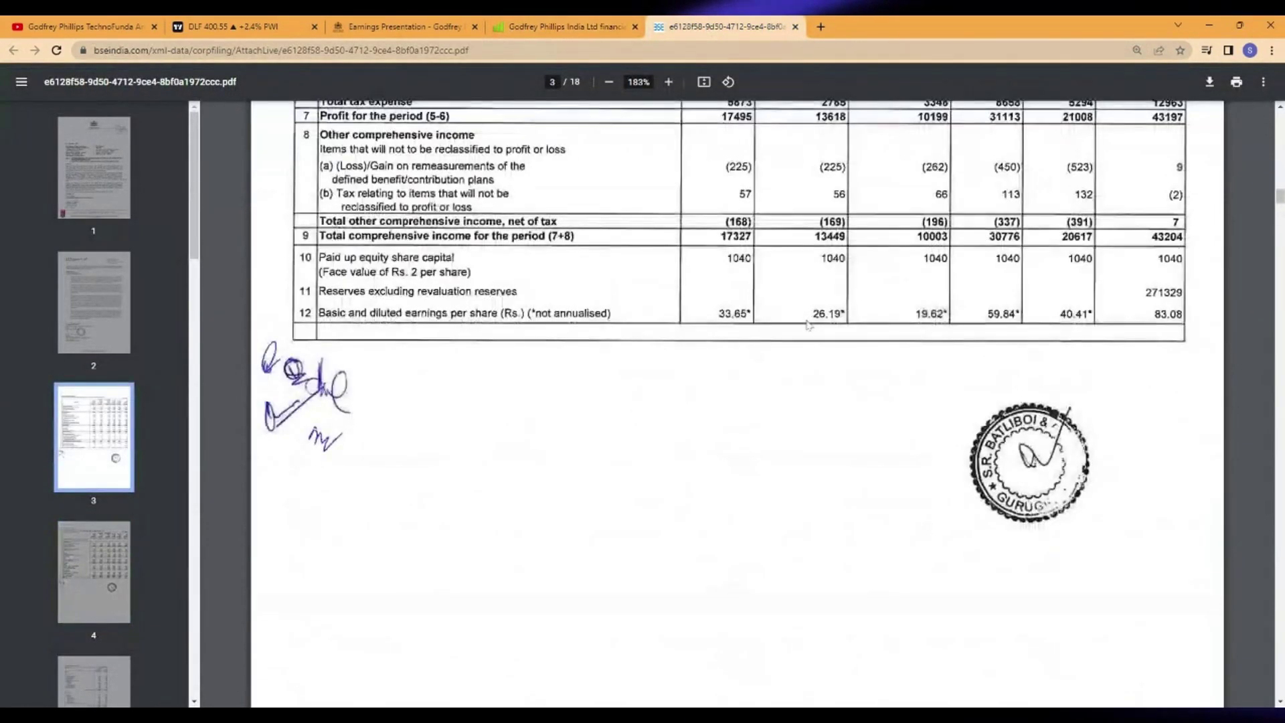
scroll(800, 328, up, 12)
scroll(797, 331, up, 2)
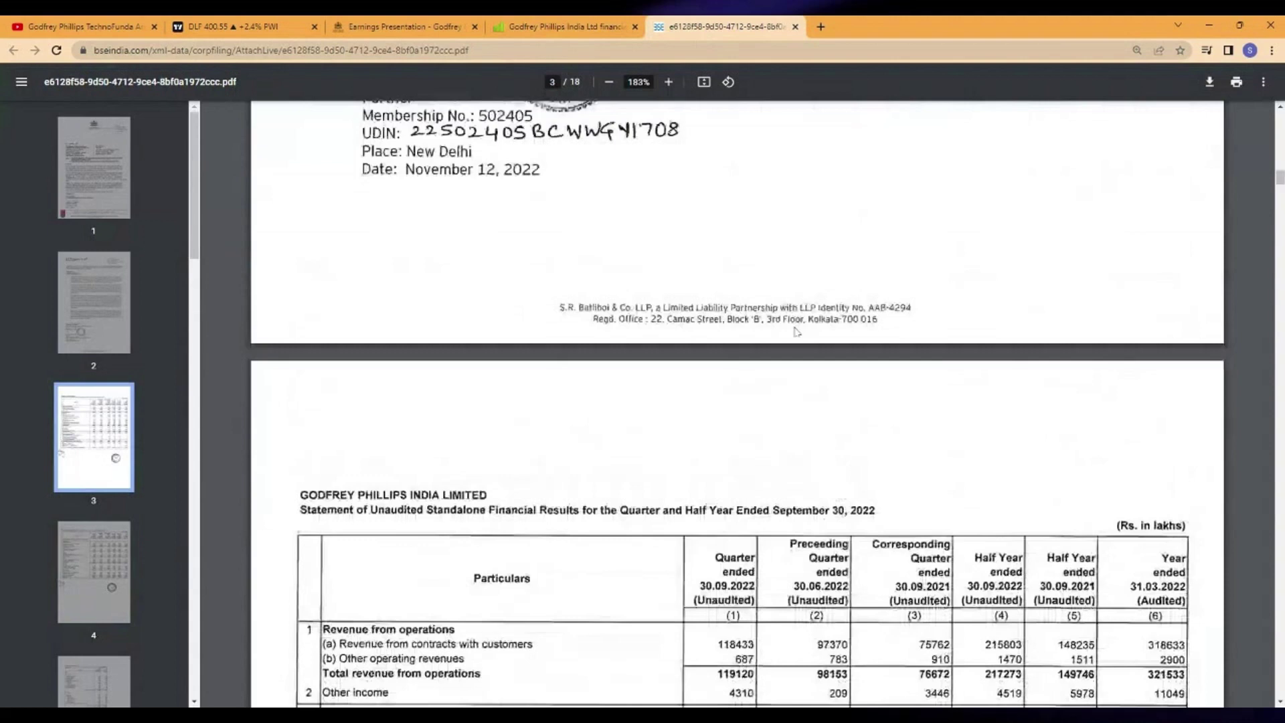
scroll(796, 332, down, 4)
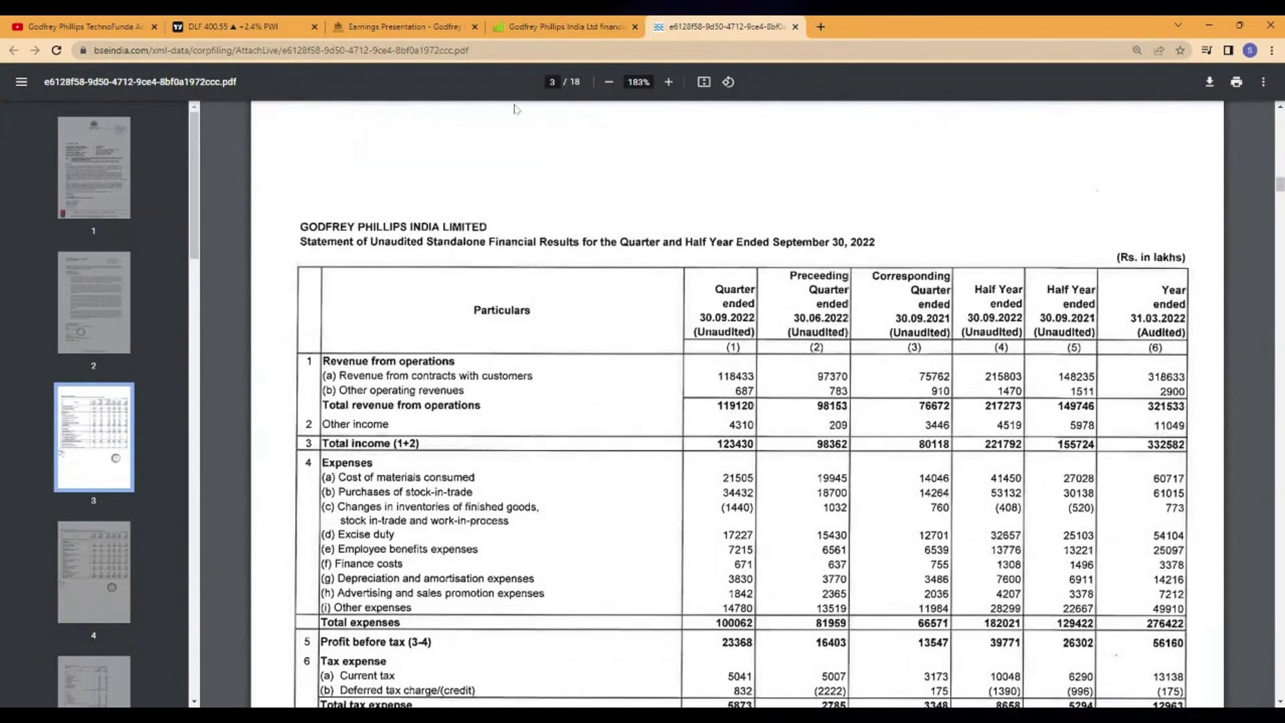
Check the company's Earnings Presentation page and examine revenue, expenses and profit in the filing's standalone results table
click(415, 30)
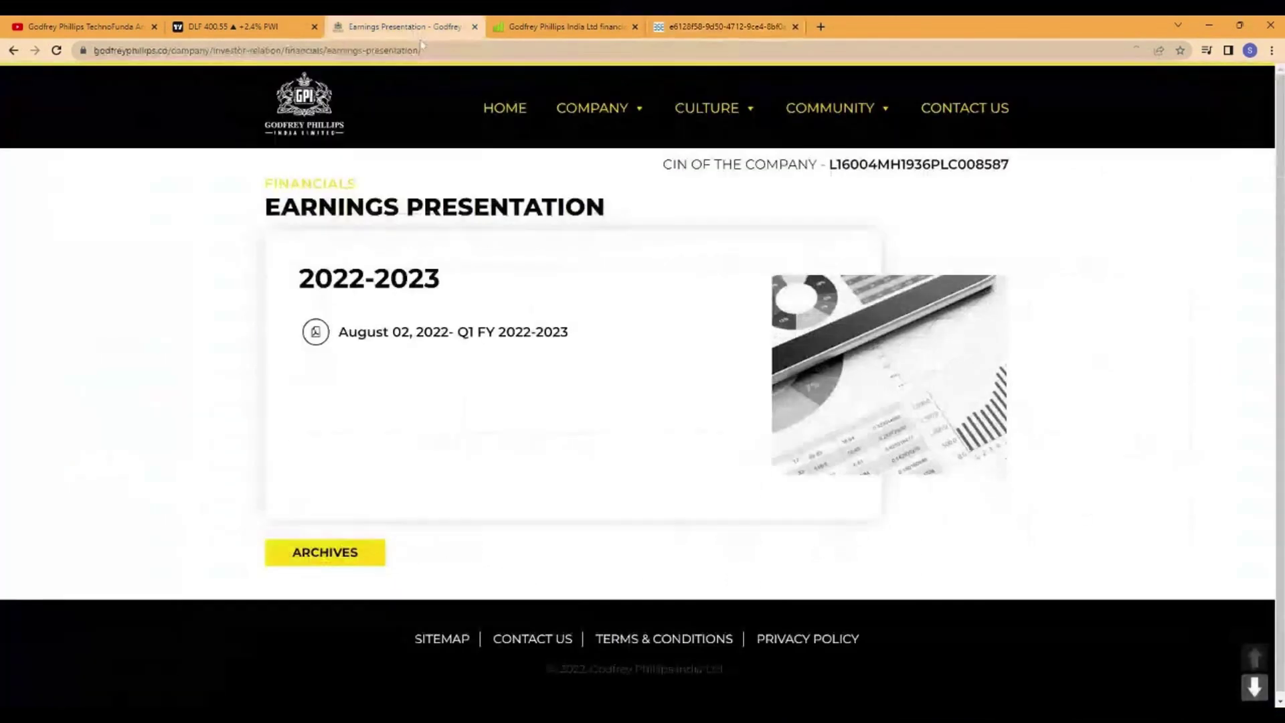
click(723, 25)
scroll(814, 447, up, 10)
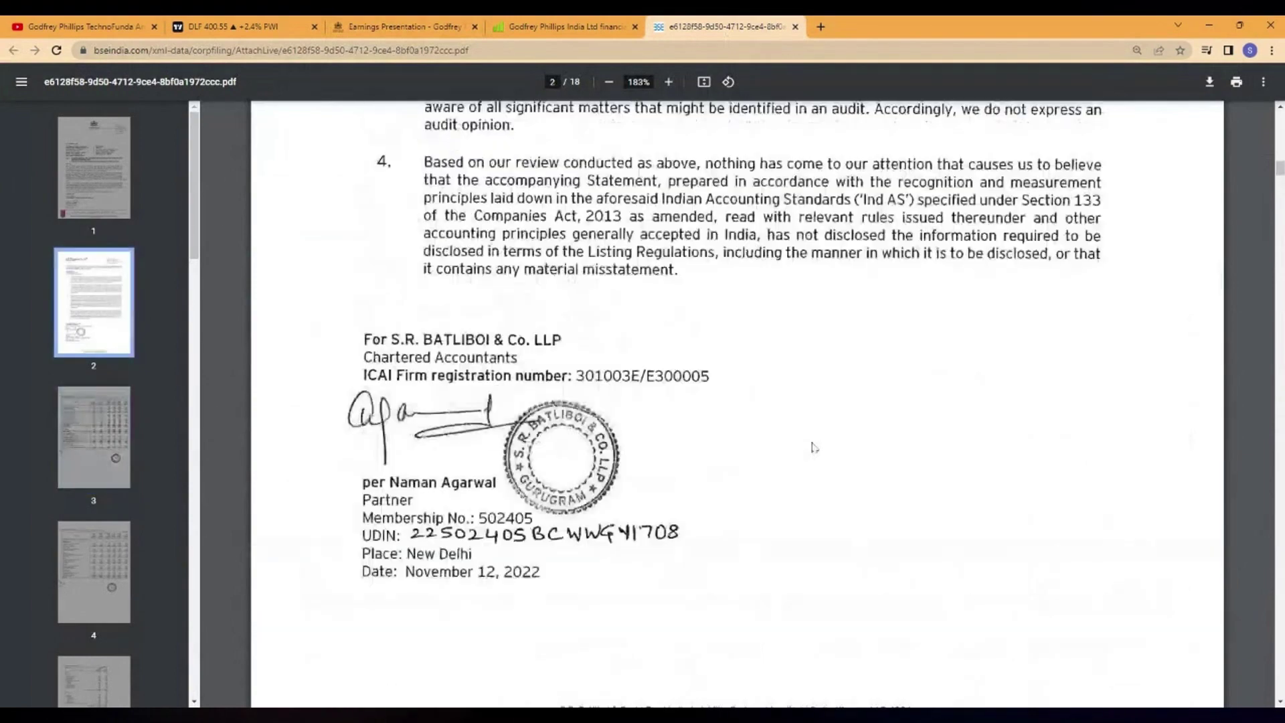
scroll(814, 447, down, 4)
scroll(814, 447, down, 4)
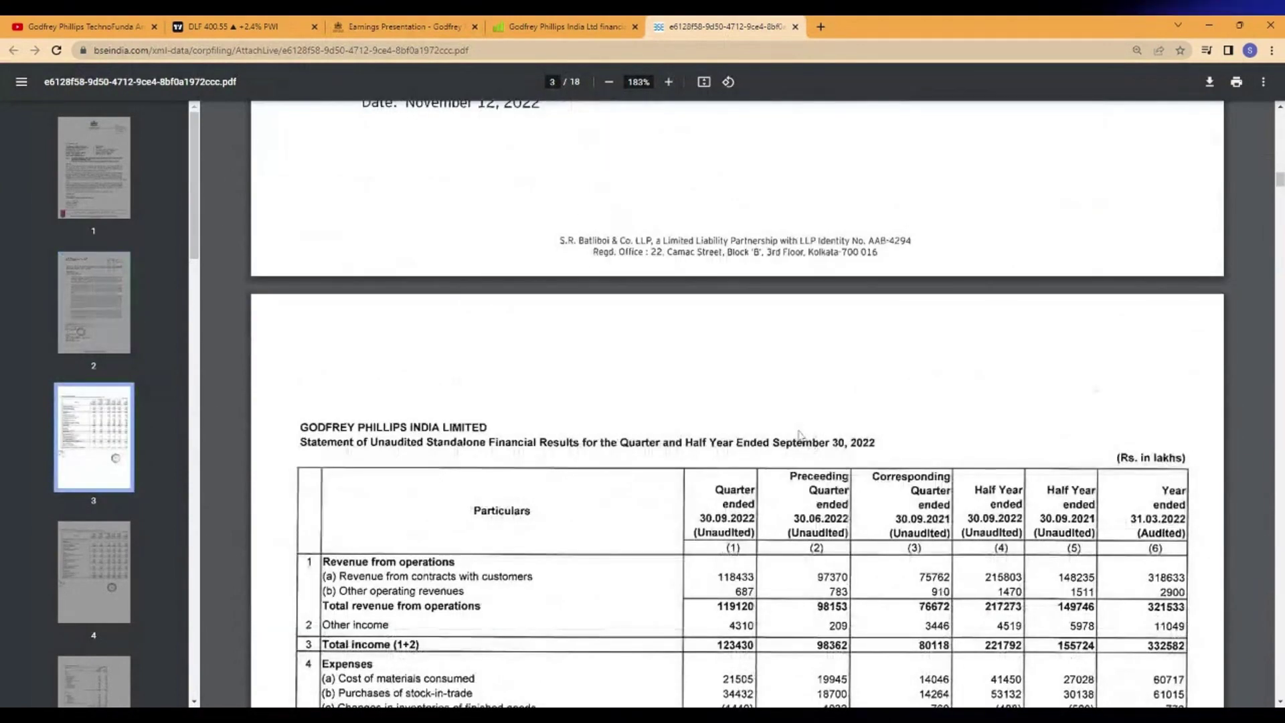
scroll(807, 443, down, 4)
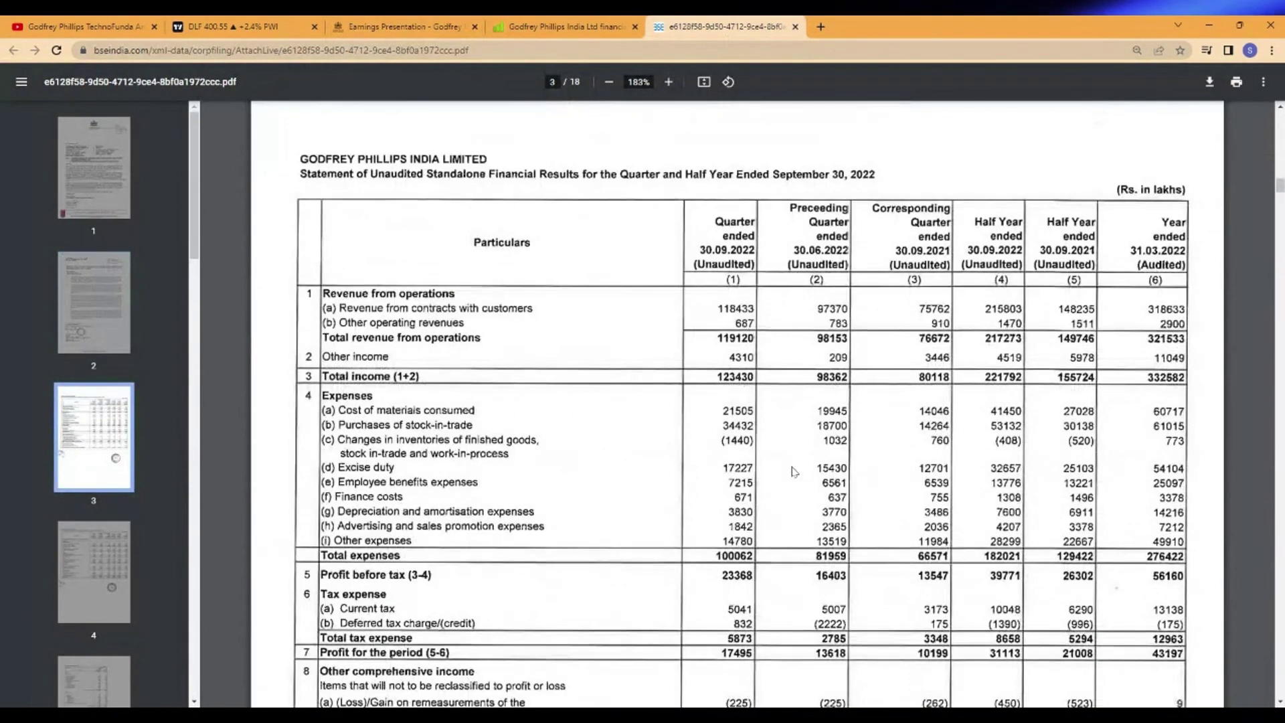
scroll(711, 529, down, 1)
scroll(697, 503, up, 2)
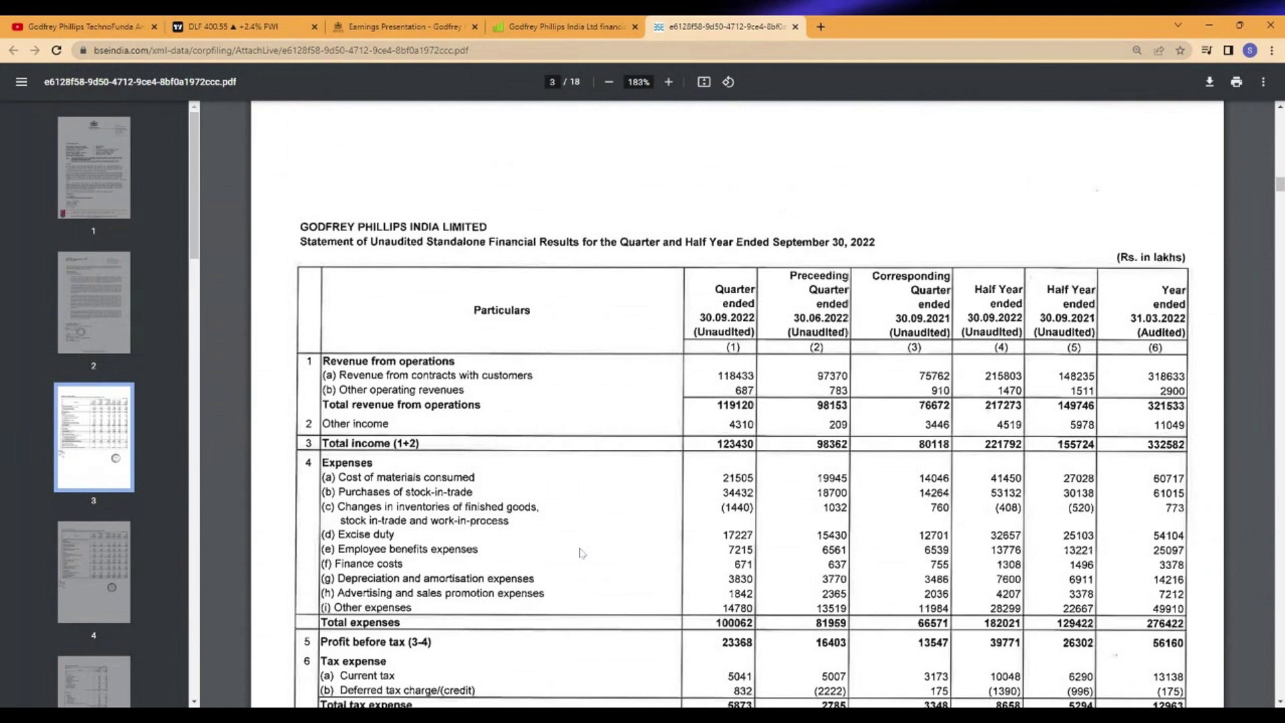
scroll(588, 546, down, 1)
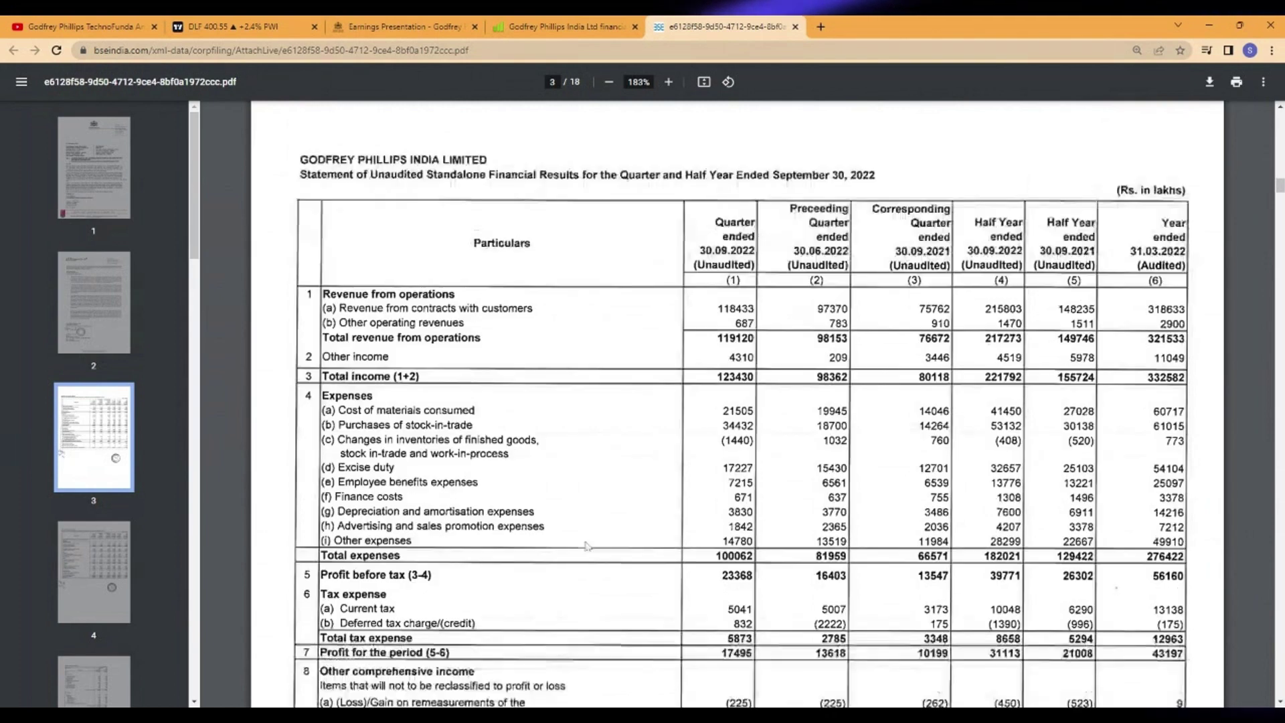
scroll(815, 411, down, 1)
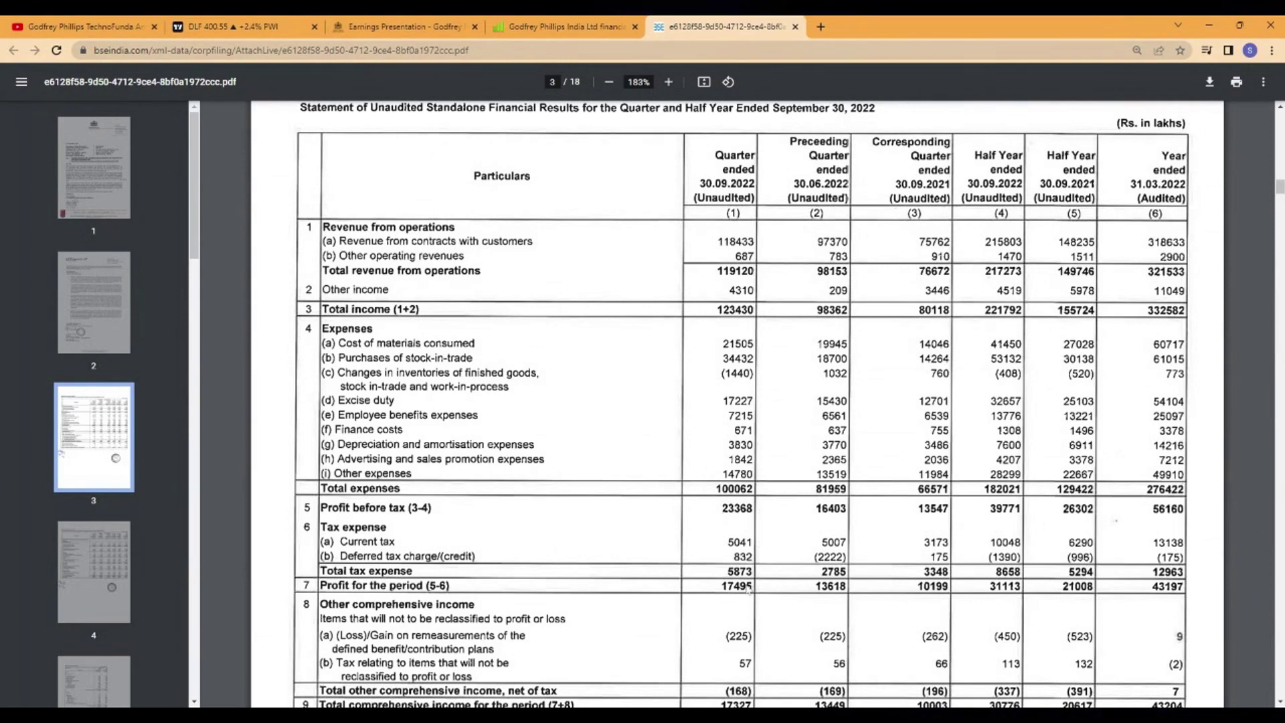
scroll(739, 584, down, 1)
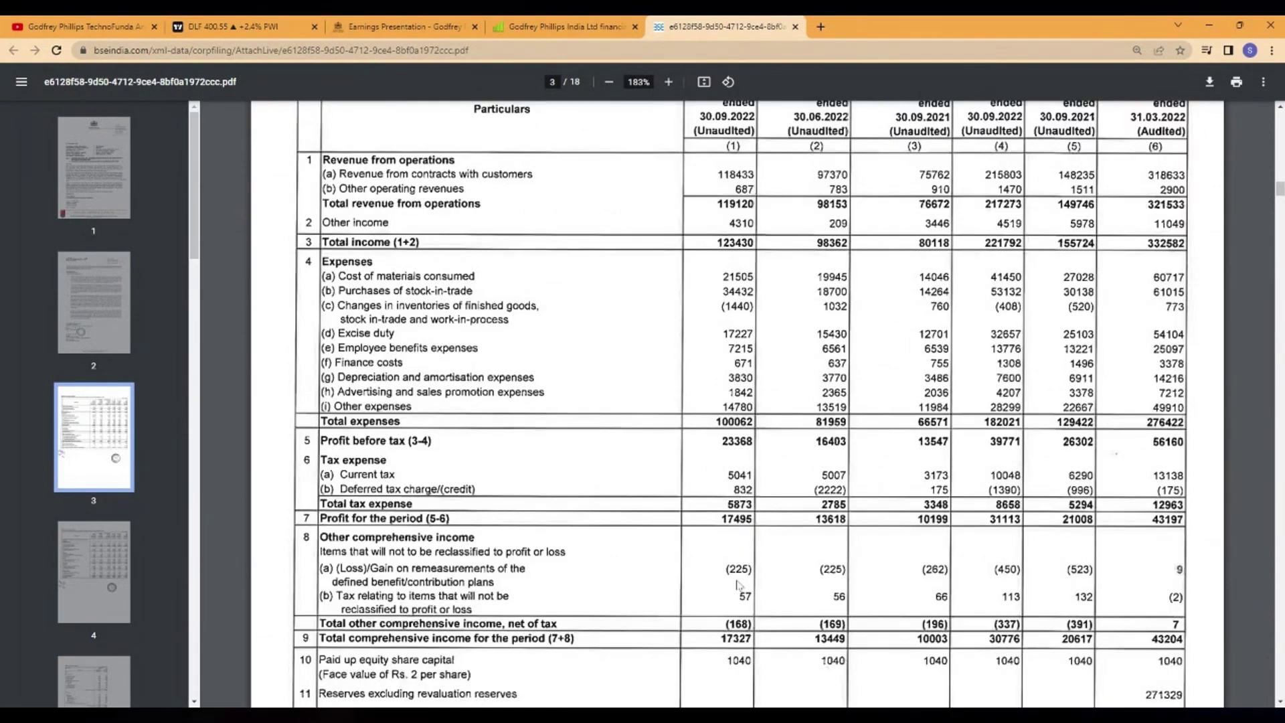
Return to the Screener page and examine the consolidated Quarterly Results and the peer comparison table
click(593, 27)
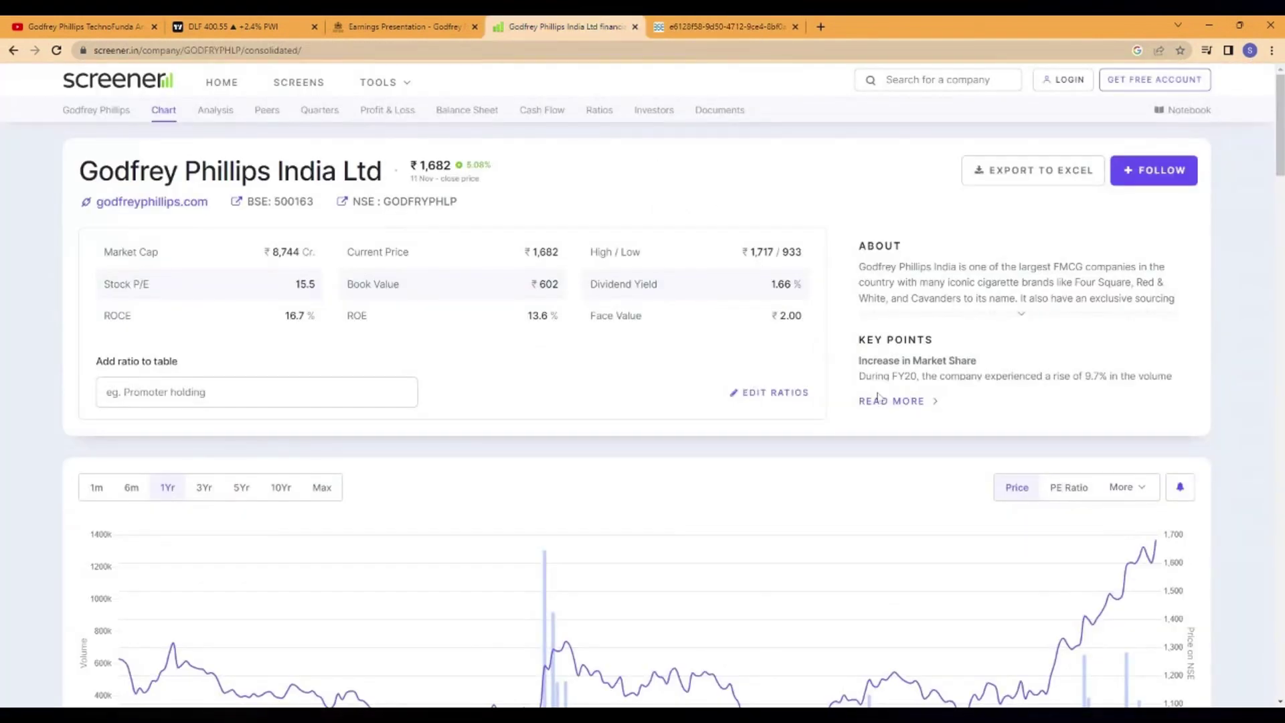
scroll(870, 412, down, 8)
scroll(869, 416, down, 8)
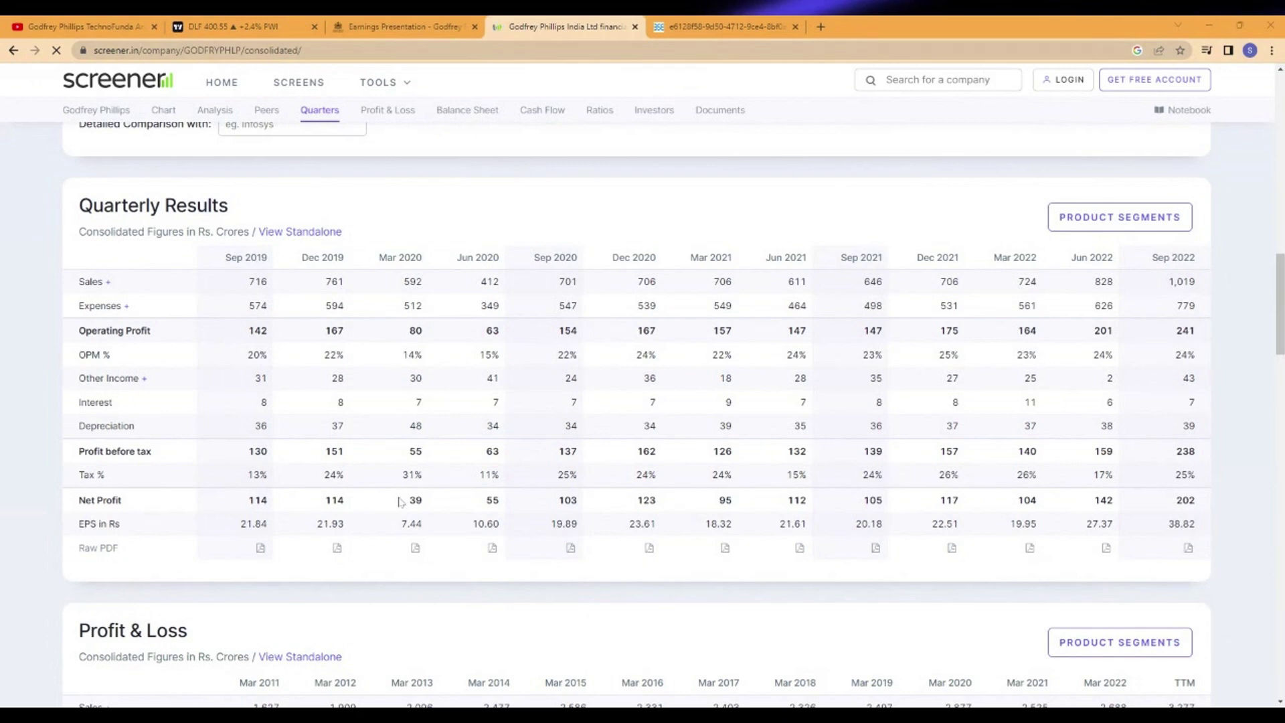
scroll(636, 415, down, 3)
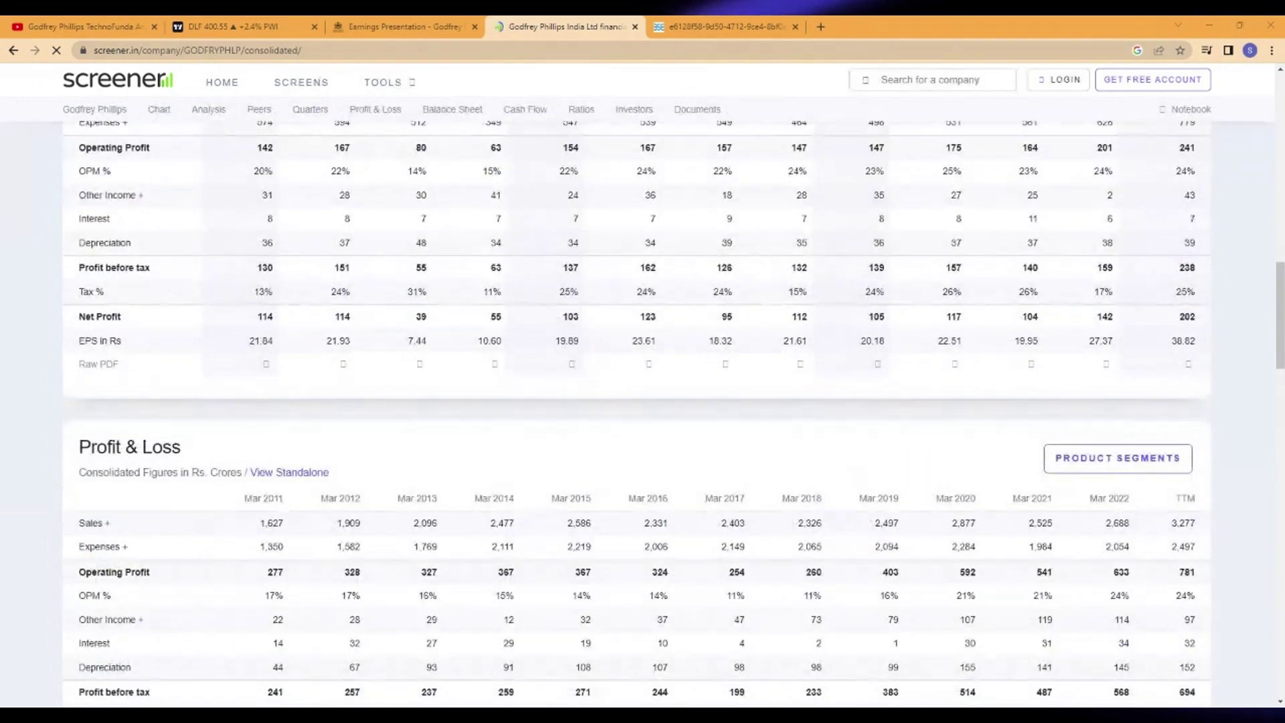
scroll(636, 415, up, 3)
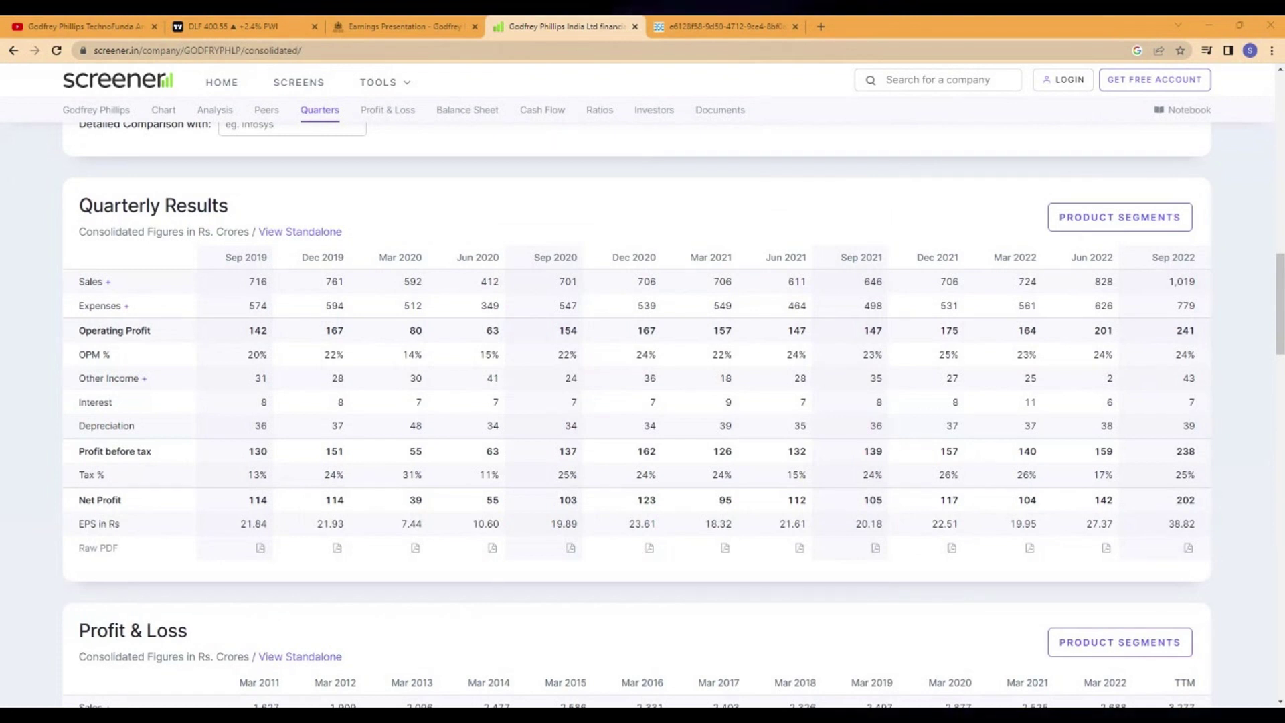
scroll(979, 422, up, 3)
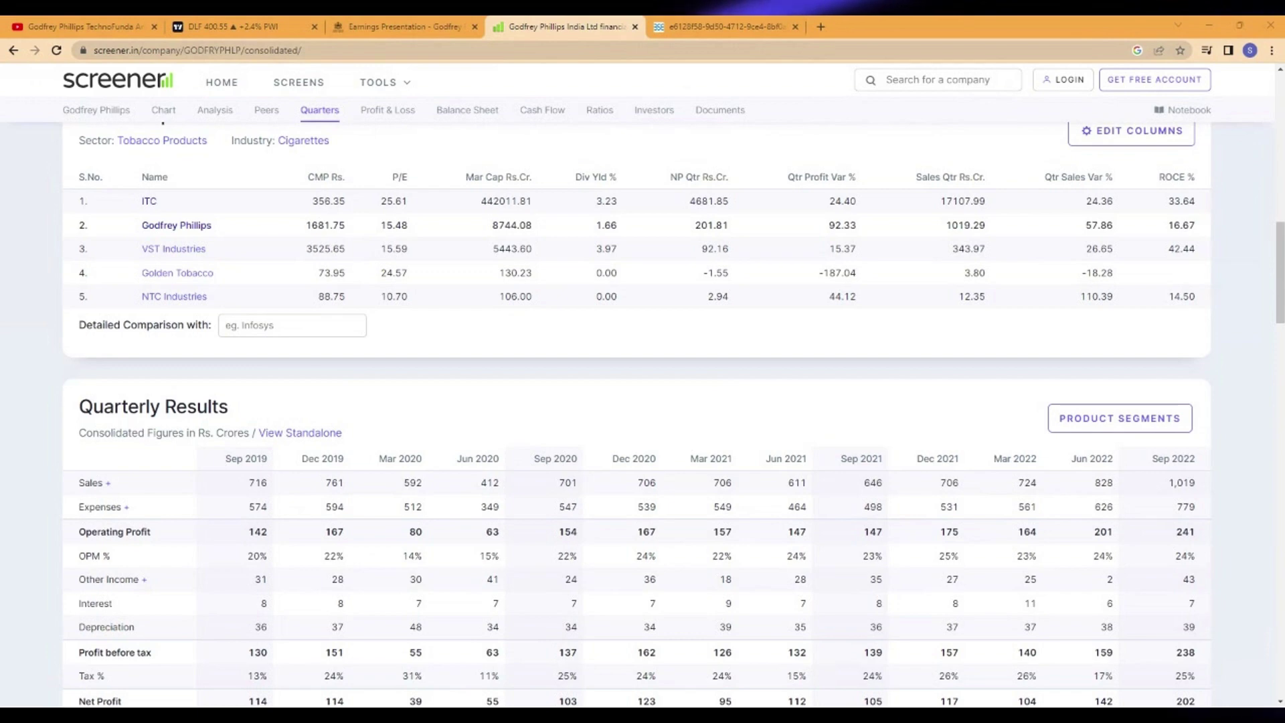
Review the annual Profit & Loss table and its growth figures against the Quarterly Results
drag(1282, 312, 1181, 368)
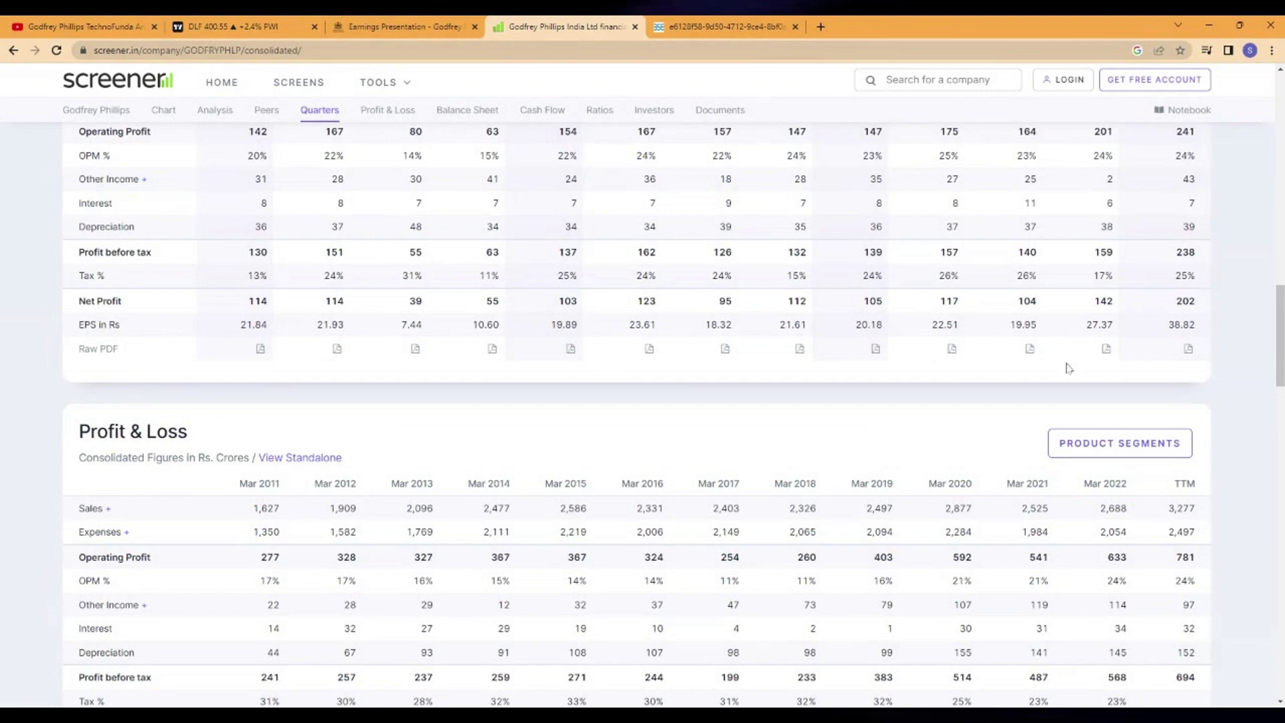
scroll(870, 347, down, 4)
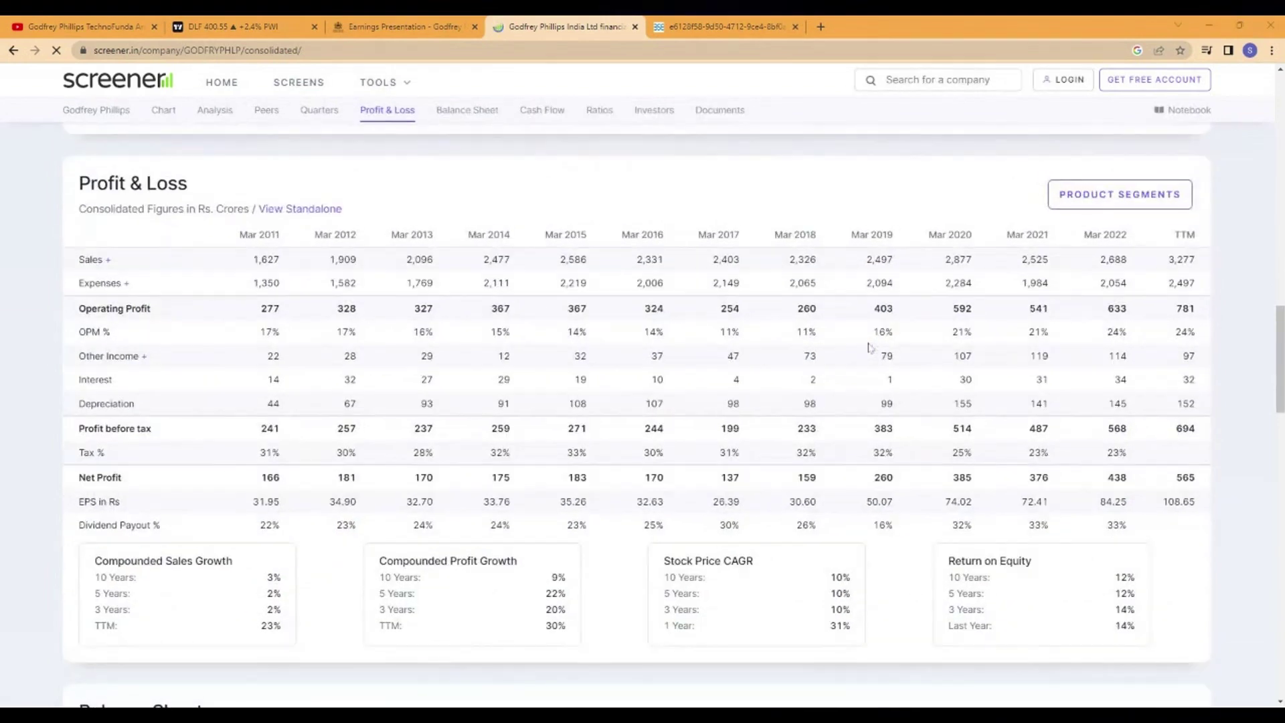
scroll(643, 401, up, 4)
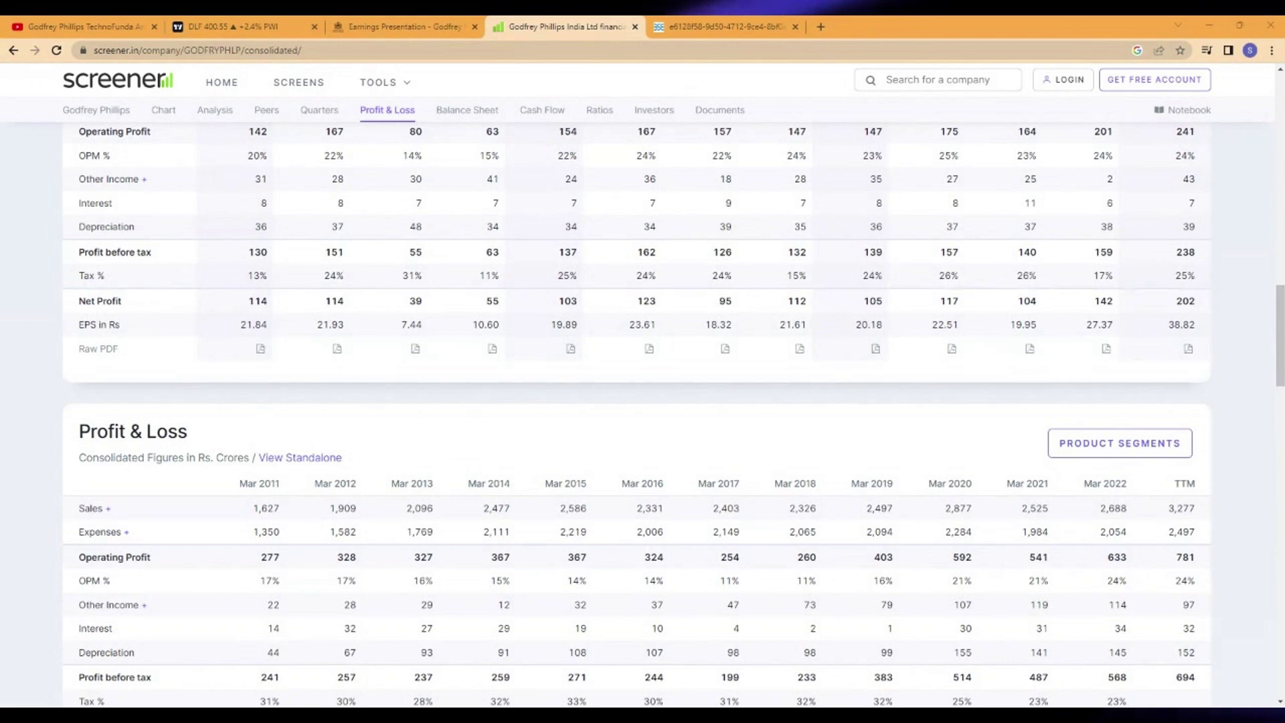
drag(1280, 358, 1280, 329)
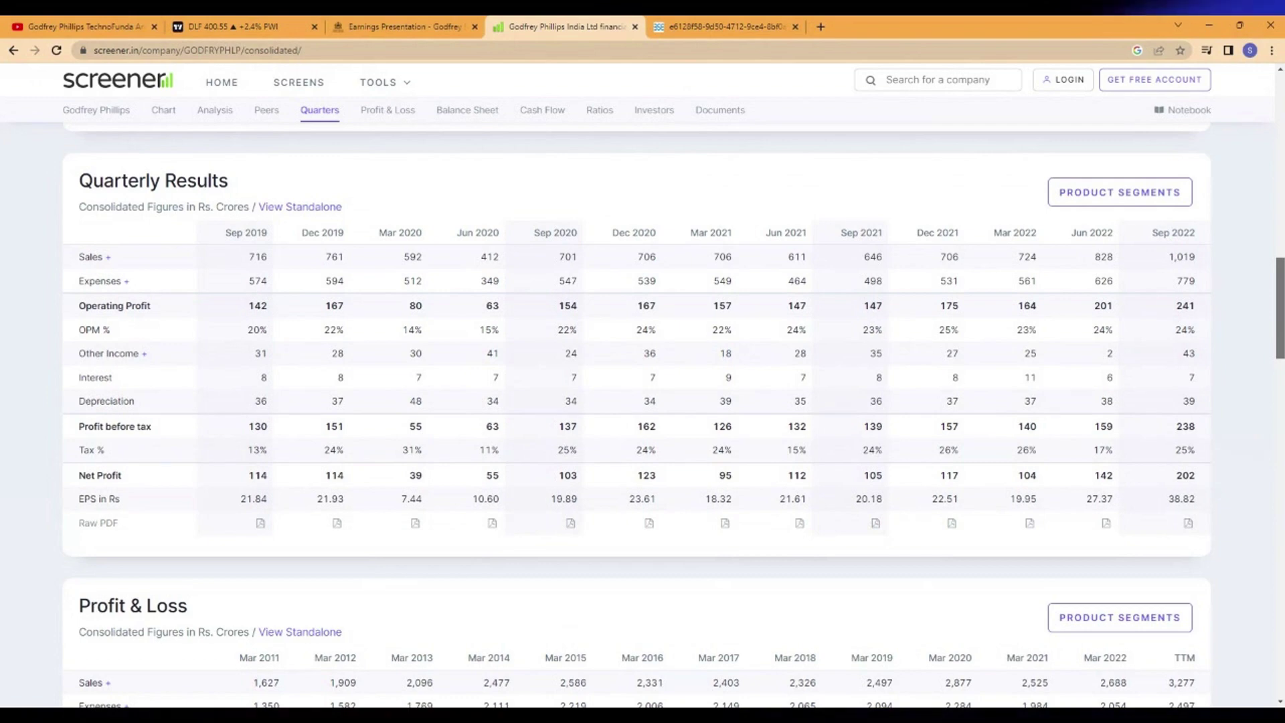
drag(1276, 330, 1277, 373)
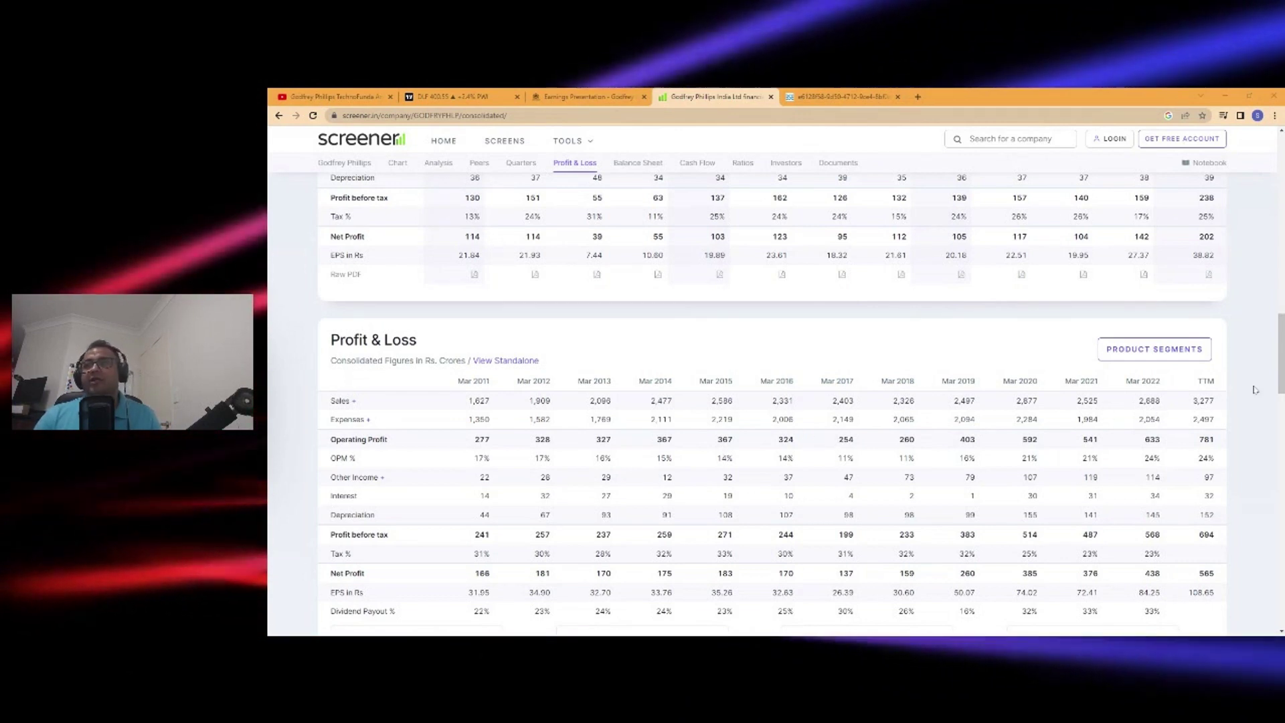
Examine the Balance Sheet and Cash Flows tables and the Shareholding Pattern
drag(1281, 373, 1281, 458)
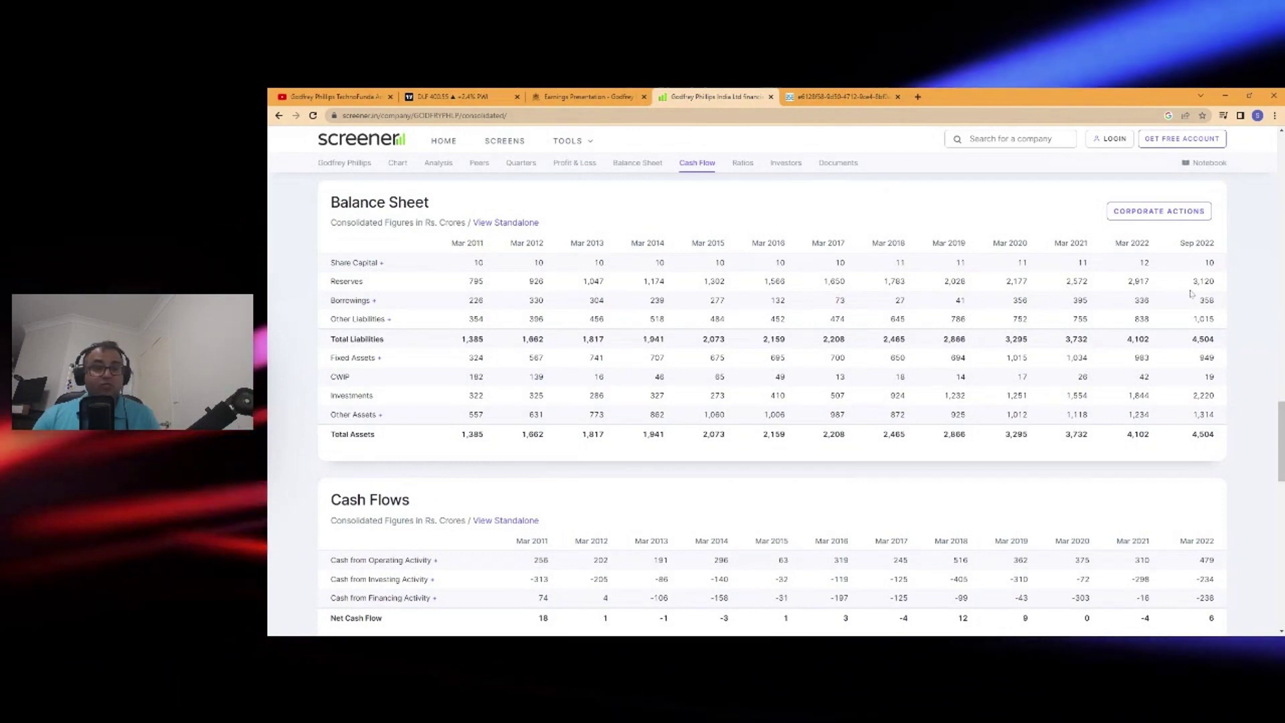
key(F5)
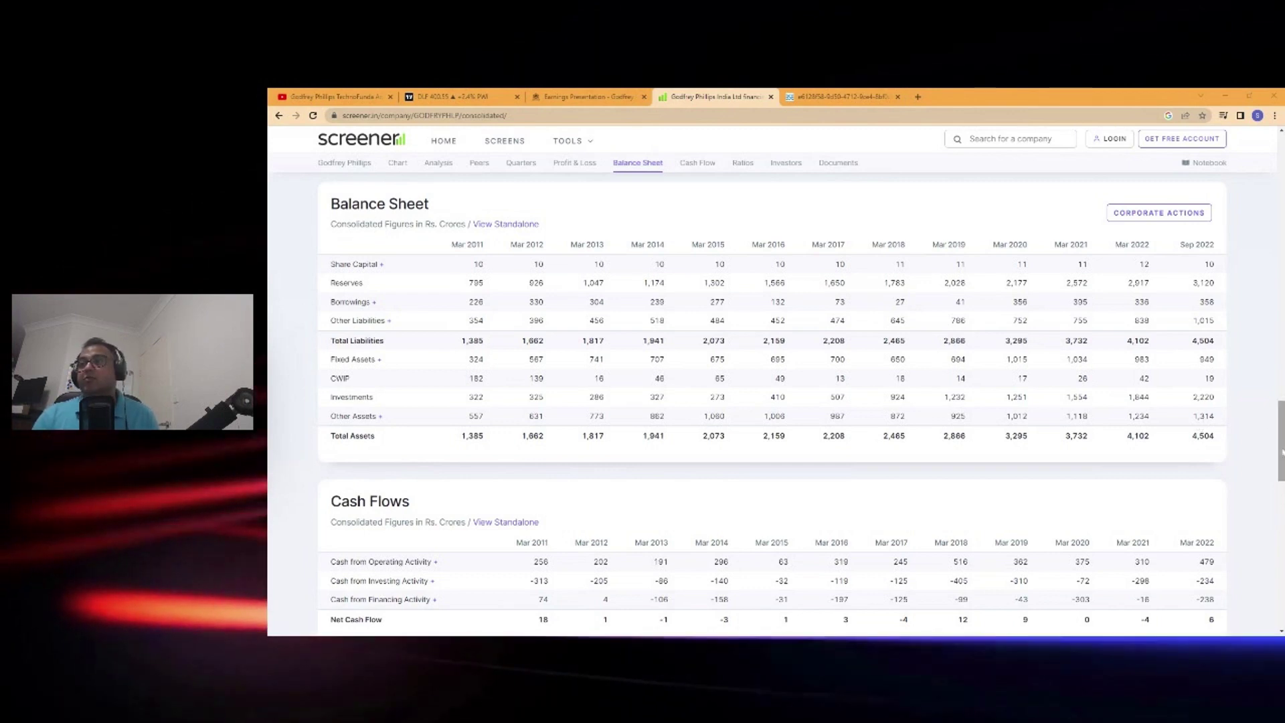
drag(1280, 447, 1280, 553)
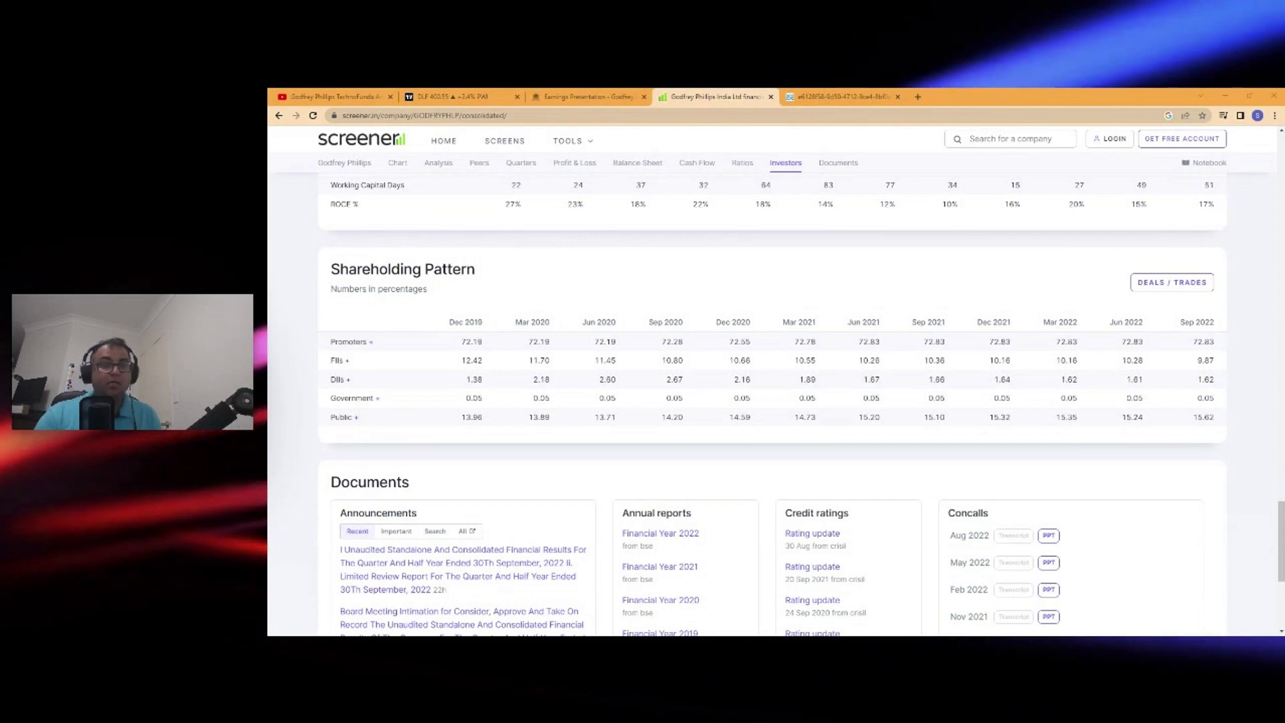
Switch to TradingView and load the NSE chart of GODFRYPHLP, enlarged on the price action since 2014
click(462, 97)
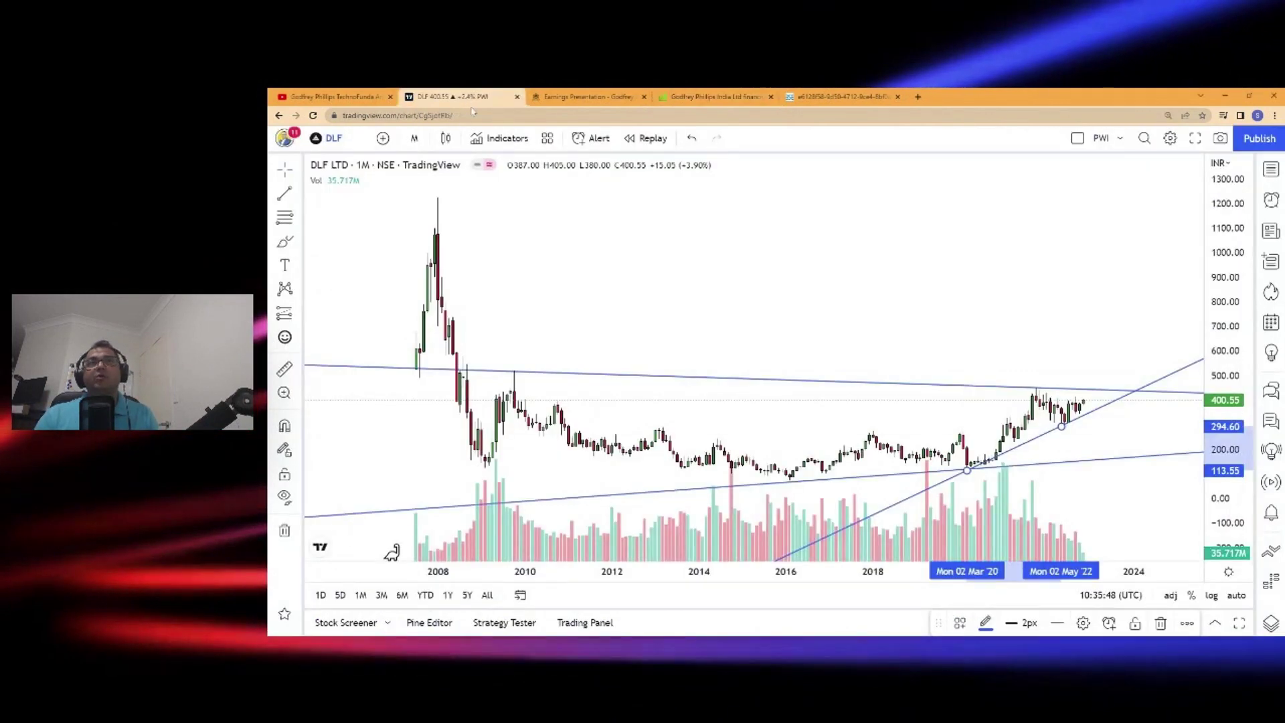
text(GOD)
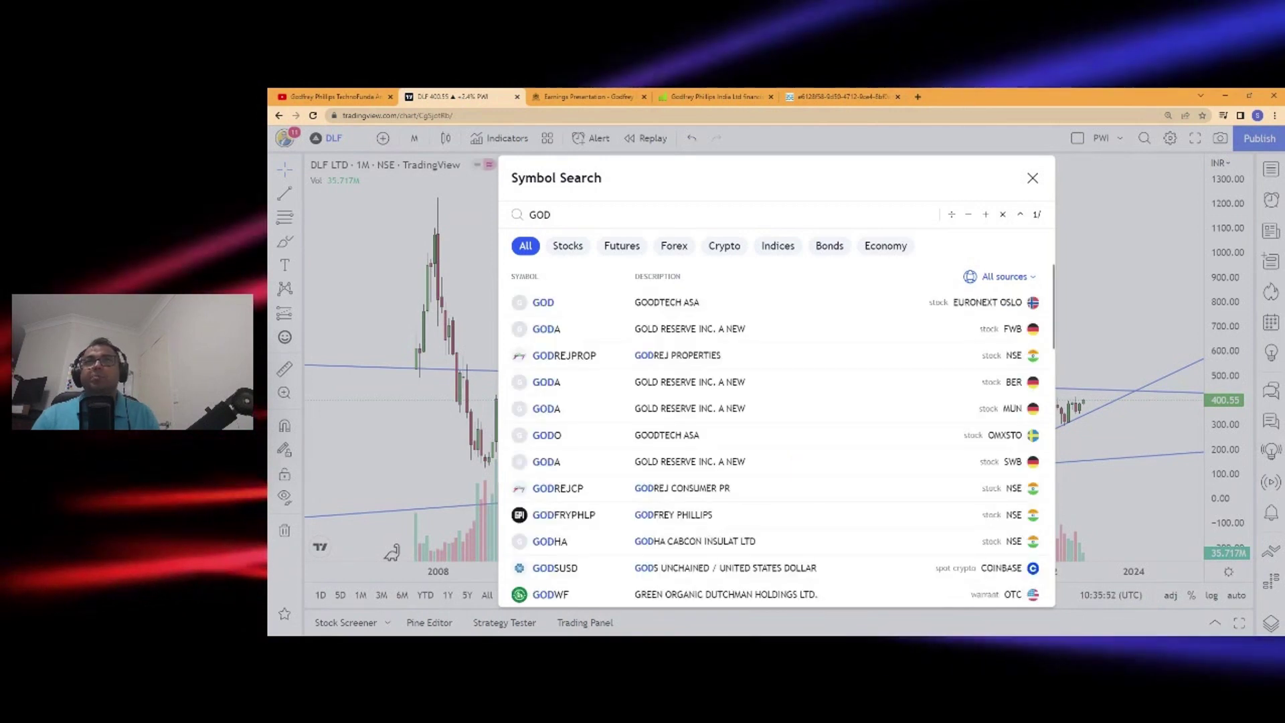
text(F)
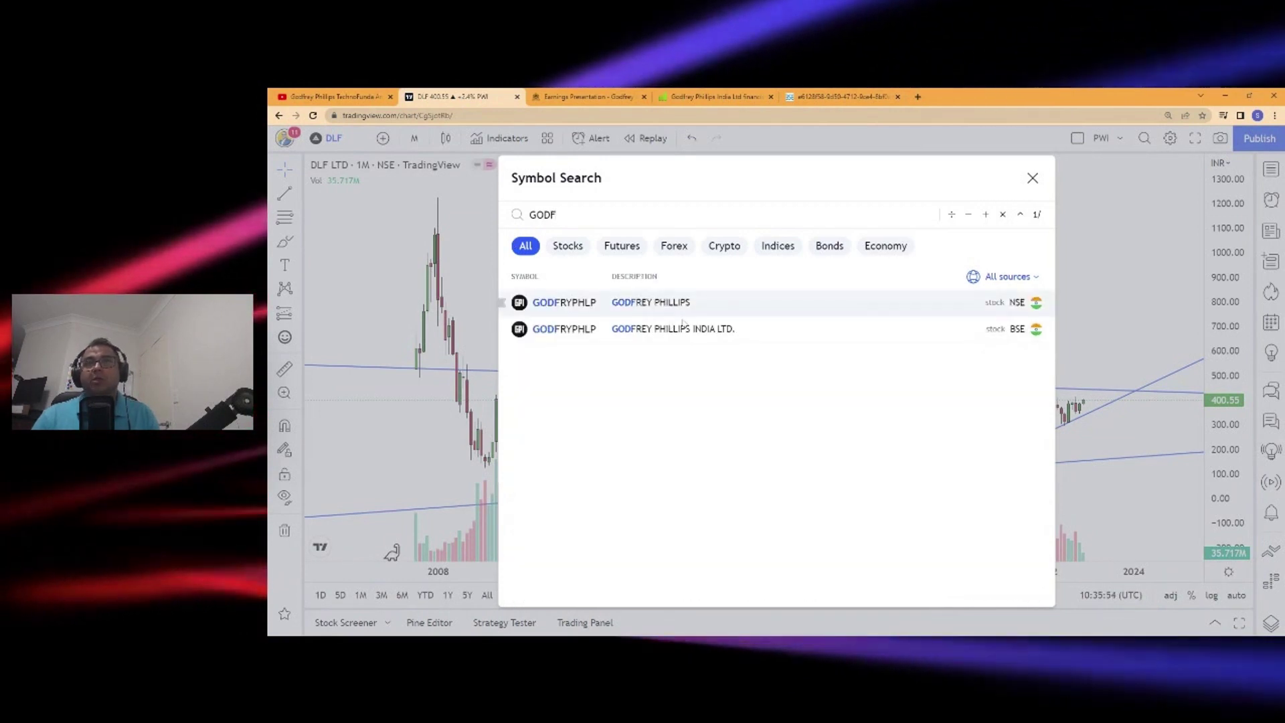
click(662, 306)
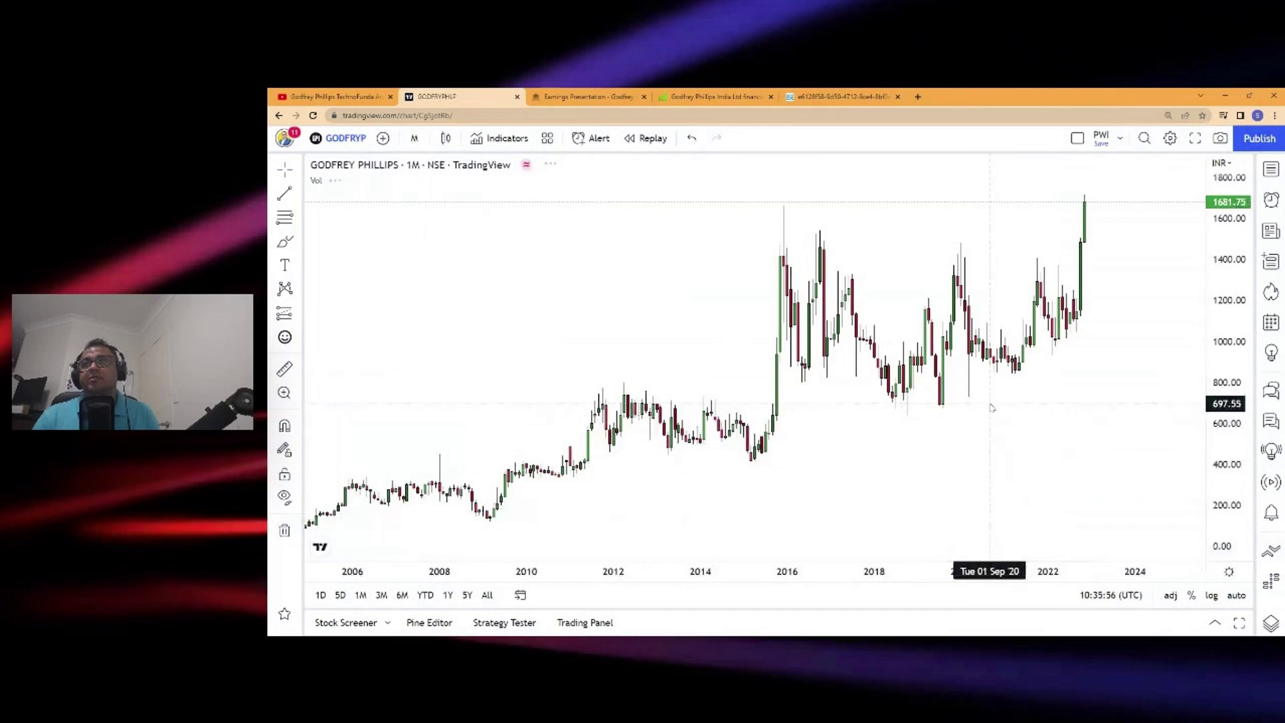
scroll(1086, 332, up, 5)
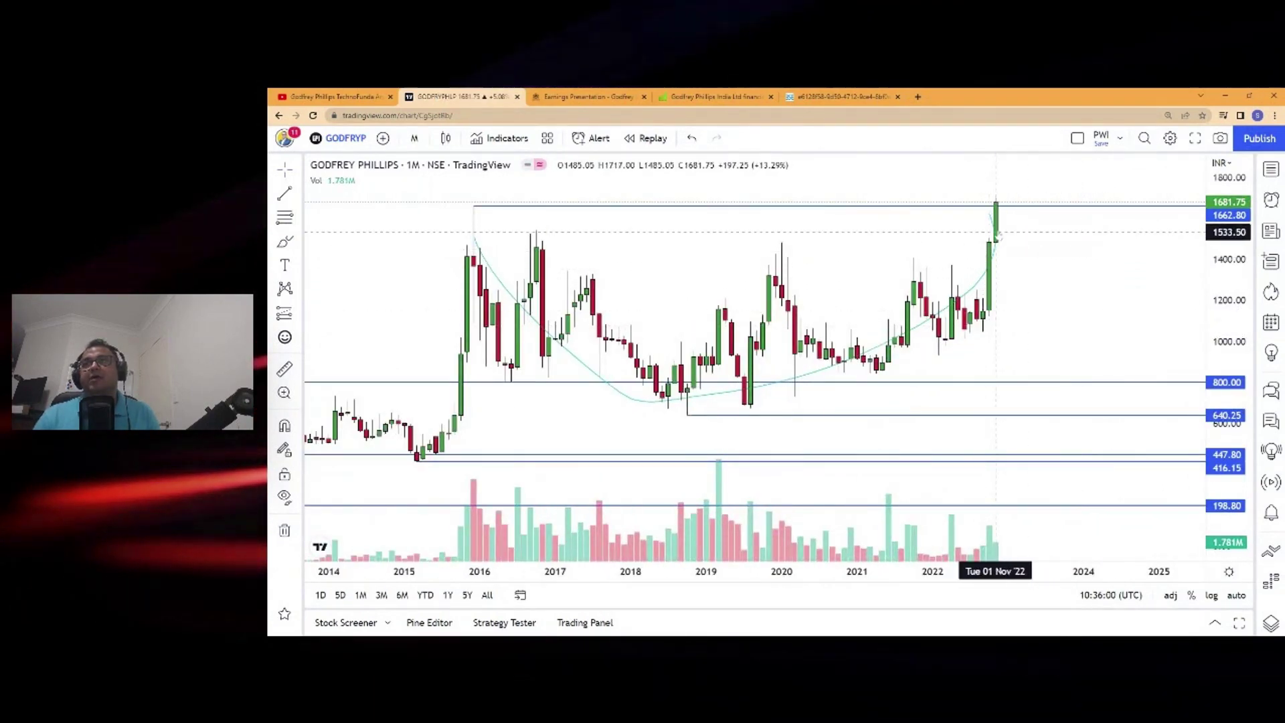
Compress the chart's price scale and switch GODFRYPHLP to the 1-week interval, showing the price action since 2013
scroll(986, 235, down, 2)
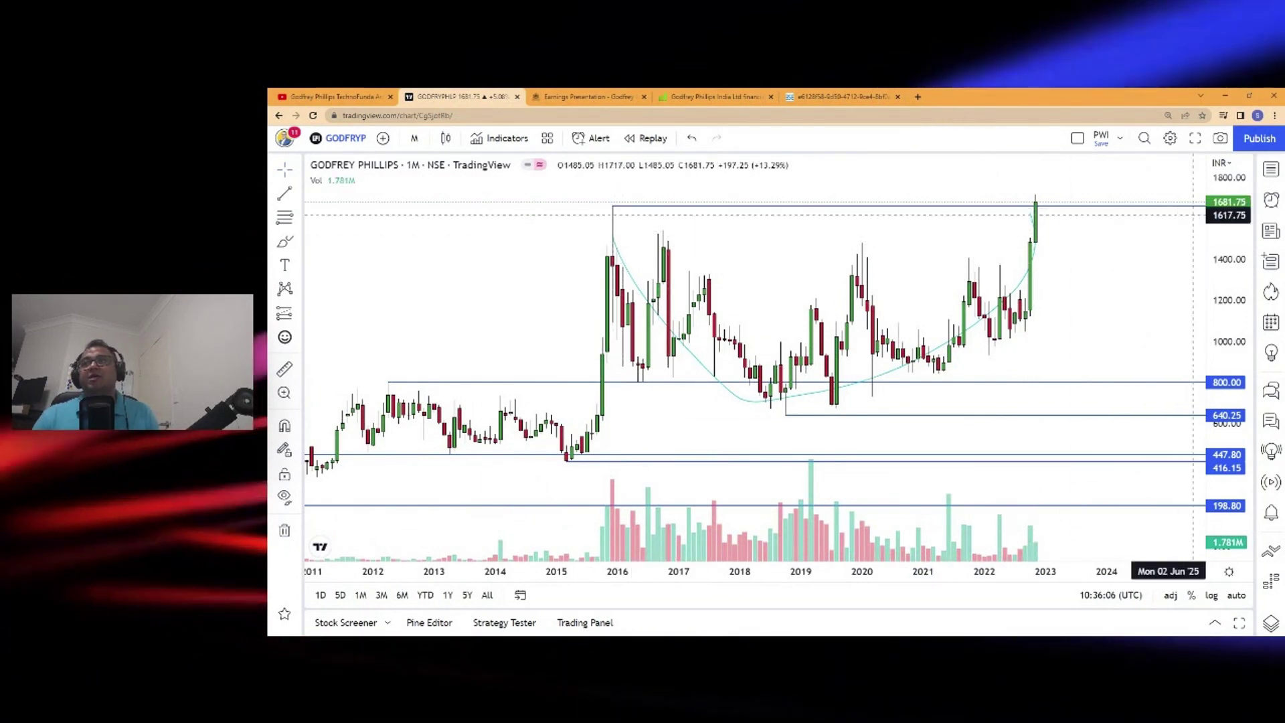
drag(1232, 315, 1258, 375)
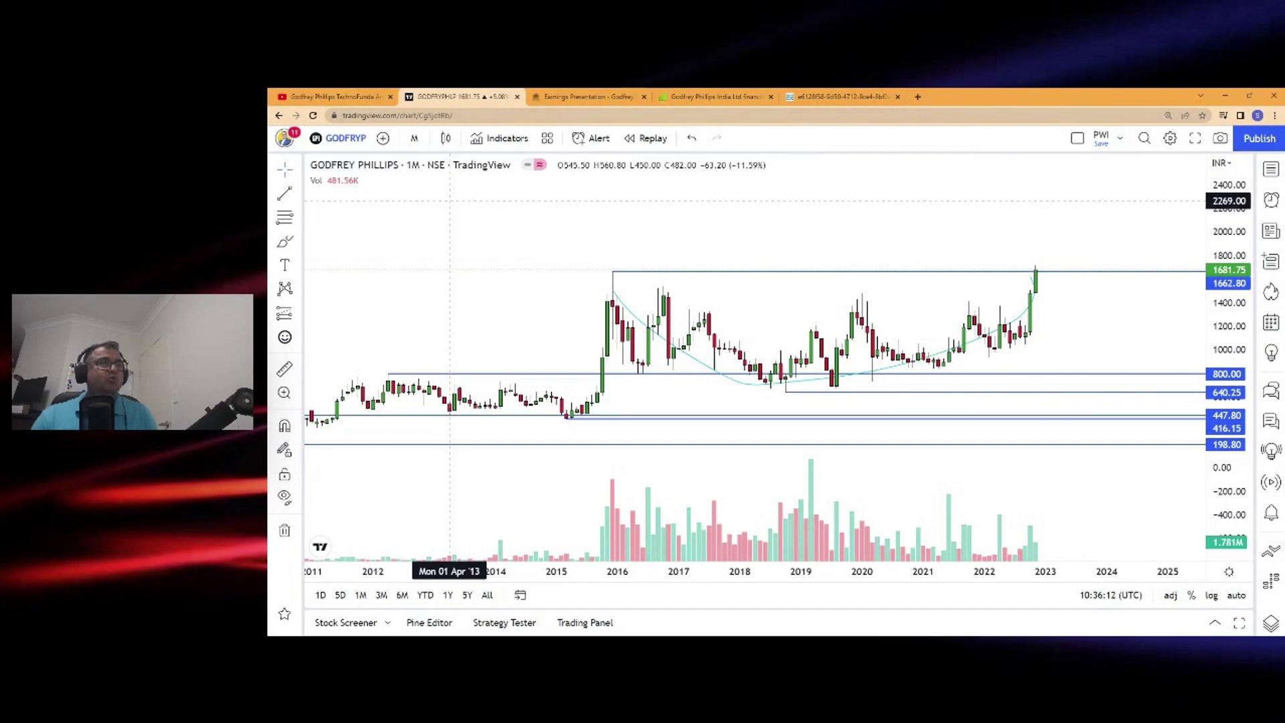
click(415, 138)
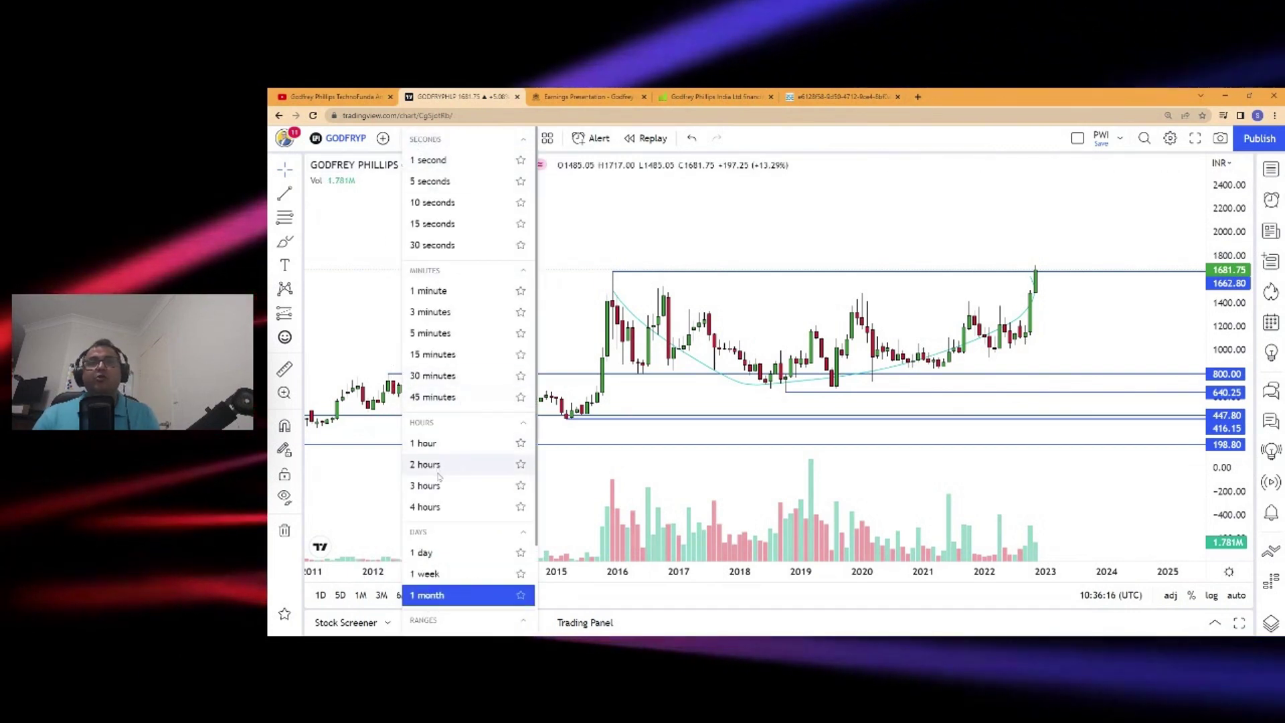
click(447, 573)
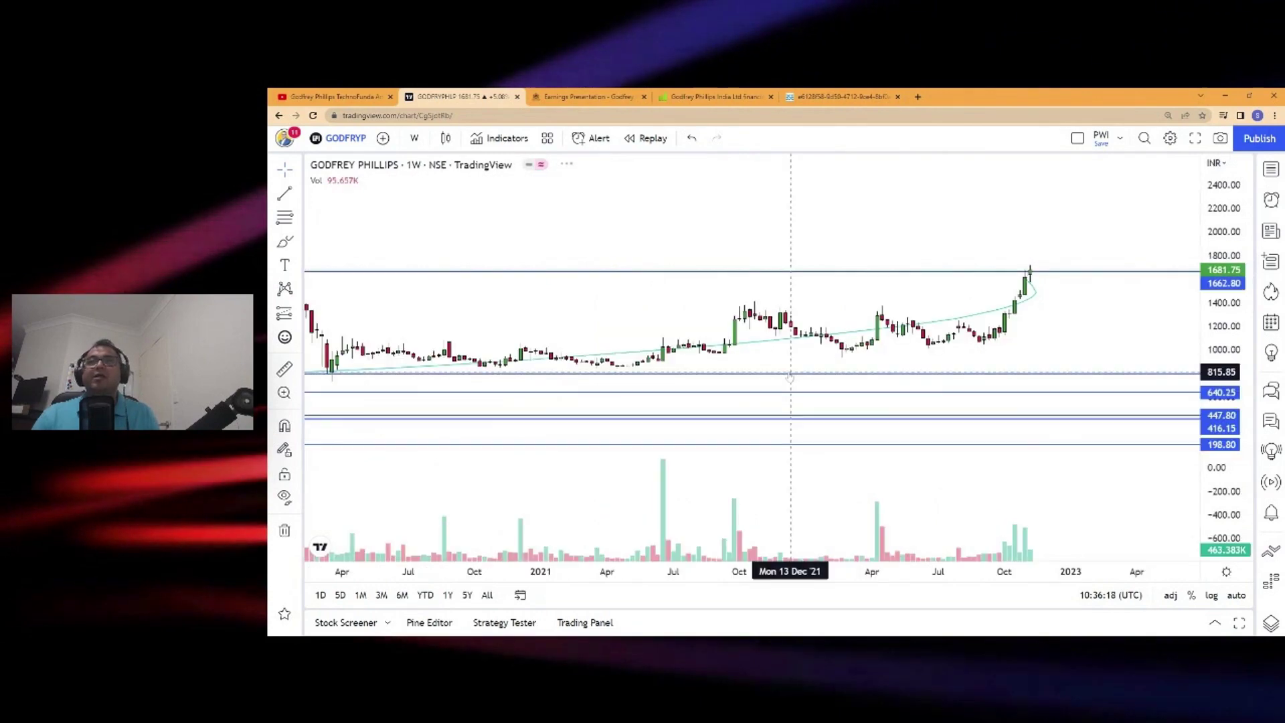
scroll(846, 367, down, 6)
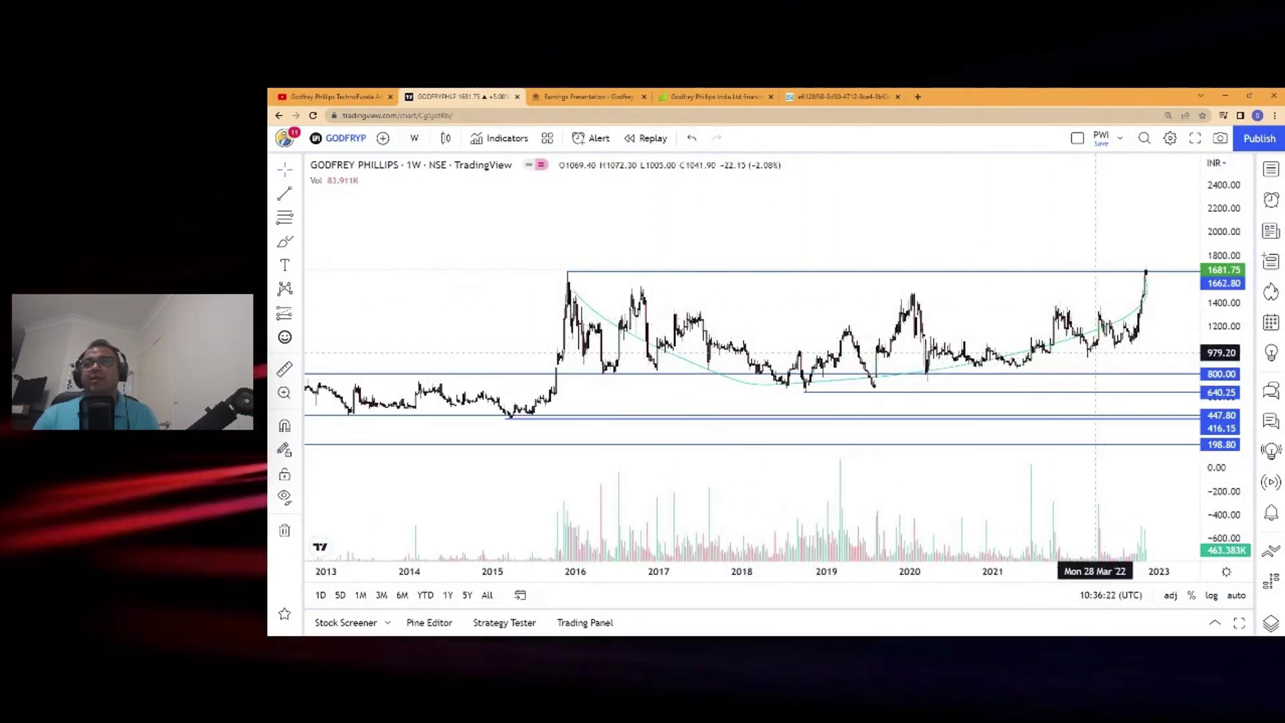
Measure the price rise from the September 2022 low up to the latest high at the horizontal resistance line
drag(1096, 352, 944, 353)
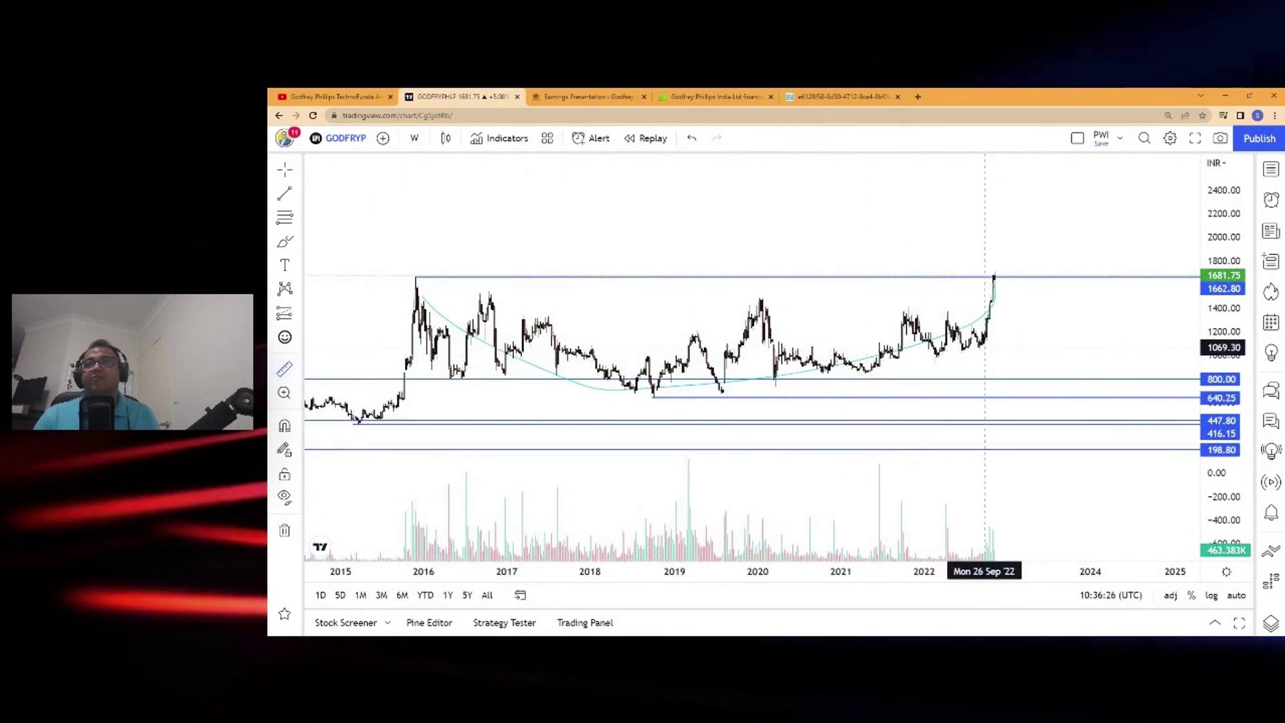
click(984, 347)
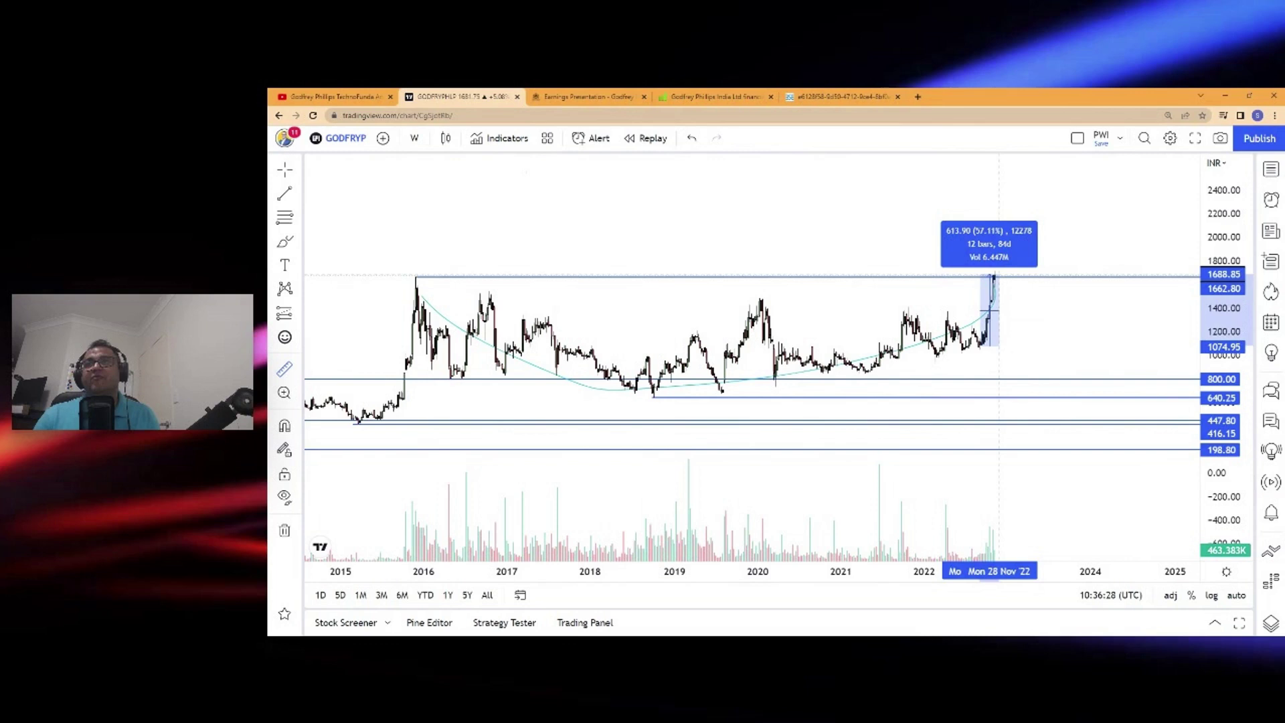
click(994, 276)
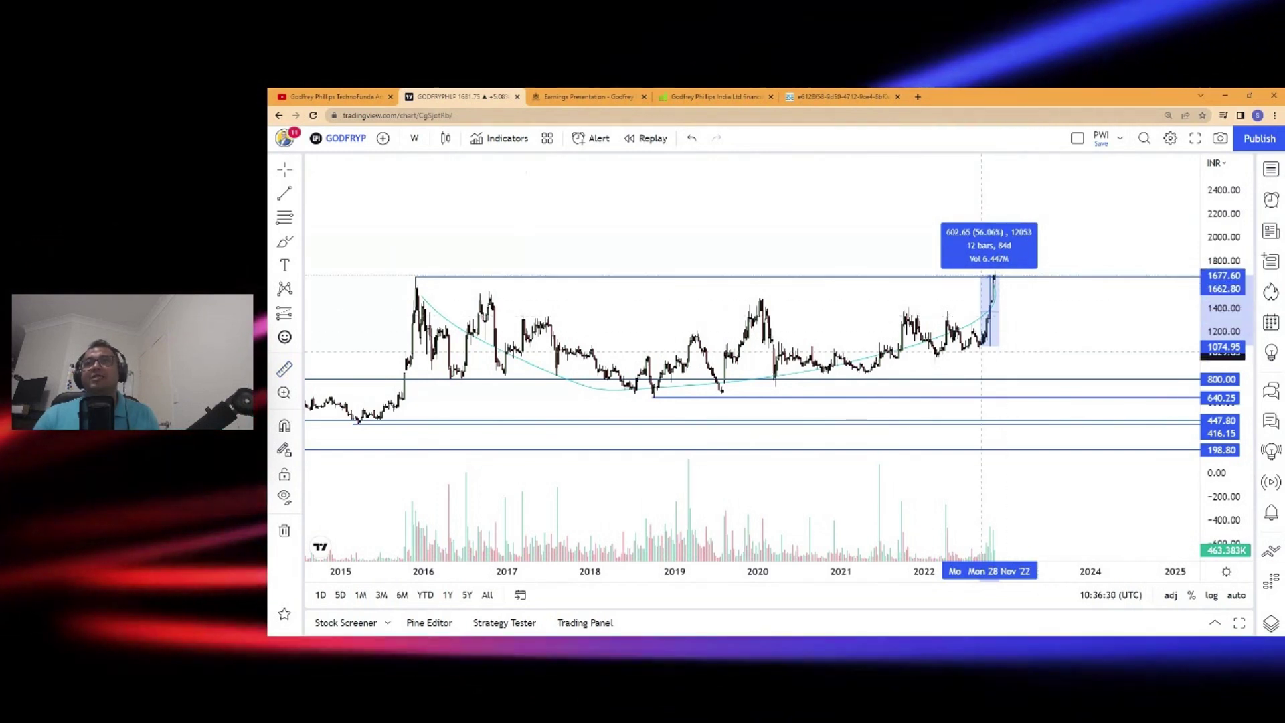
Examine the measured rally on the weekly chart against the rounded base since 2016 and the recent volume bars
scroll(982, 351, up, 3)
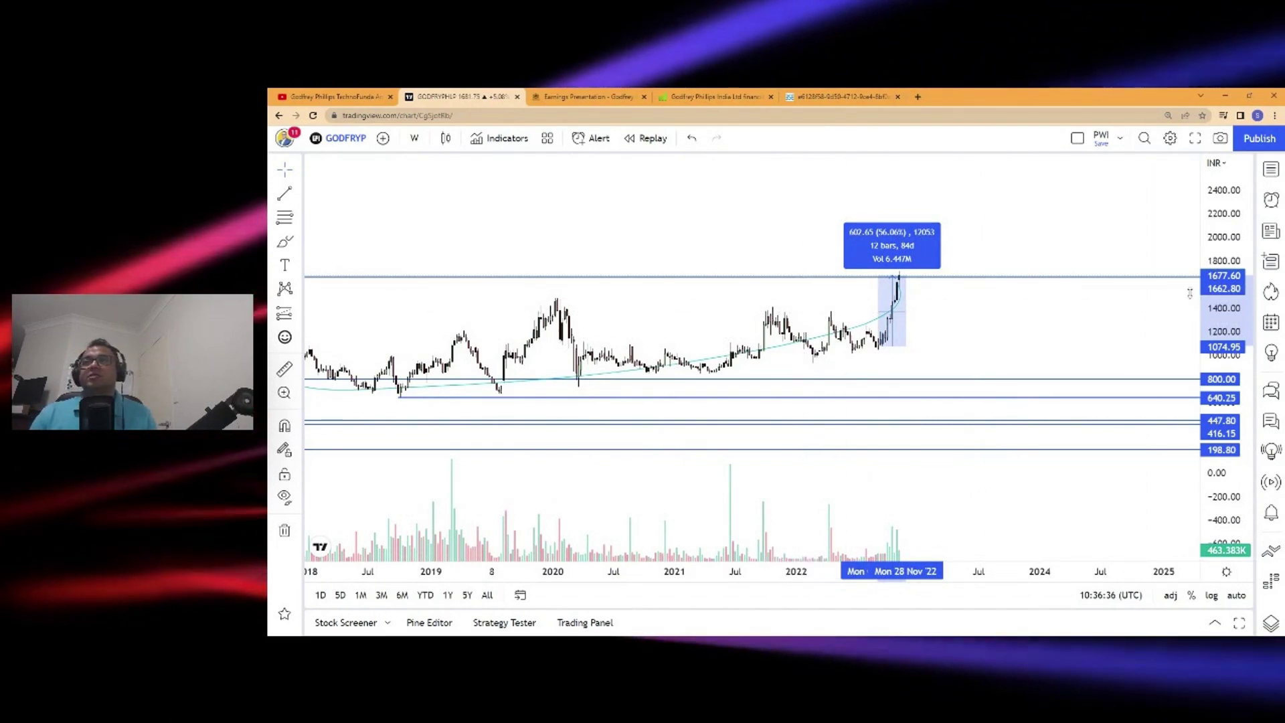
scroll(977, 469, down, 3)
scroll(941, 539, up, 4)
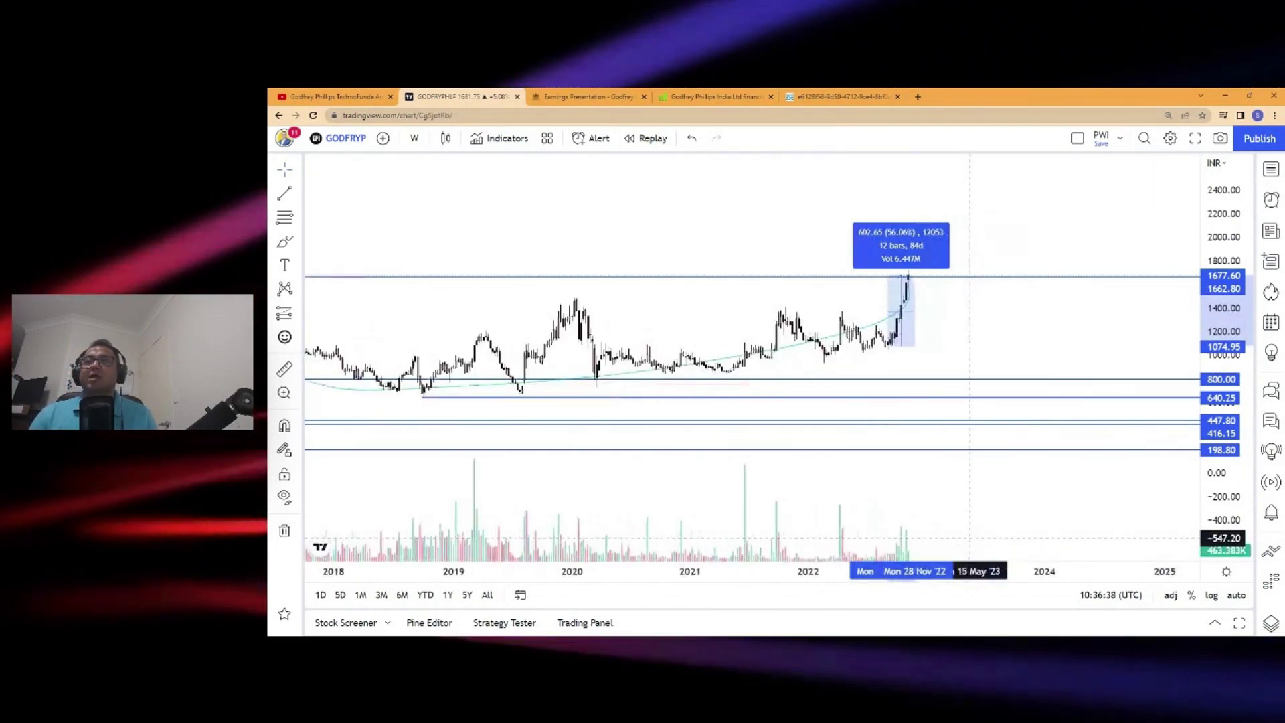
scroll(870, 543, down, 5)
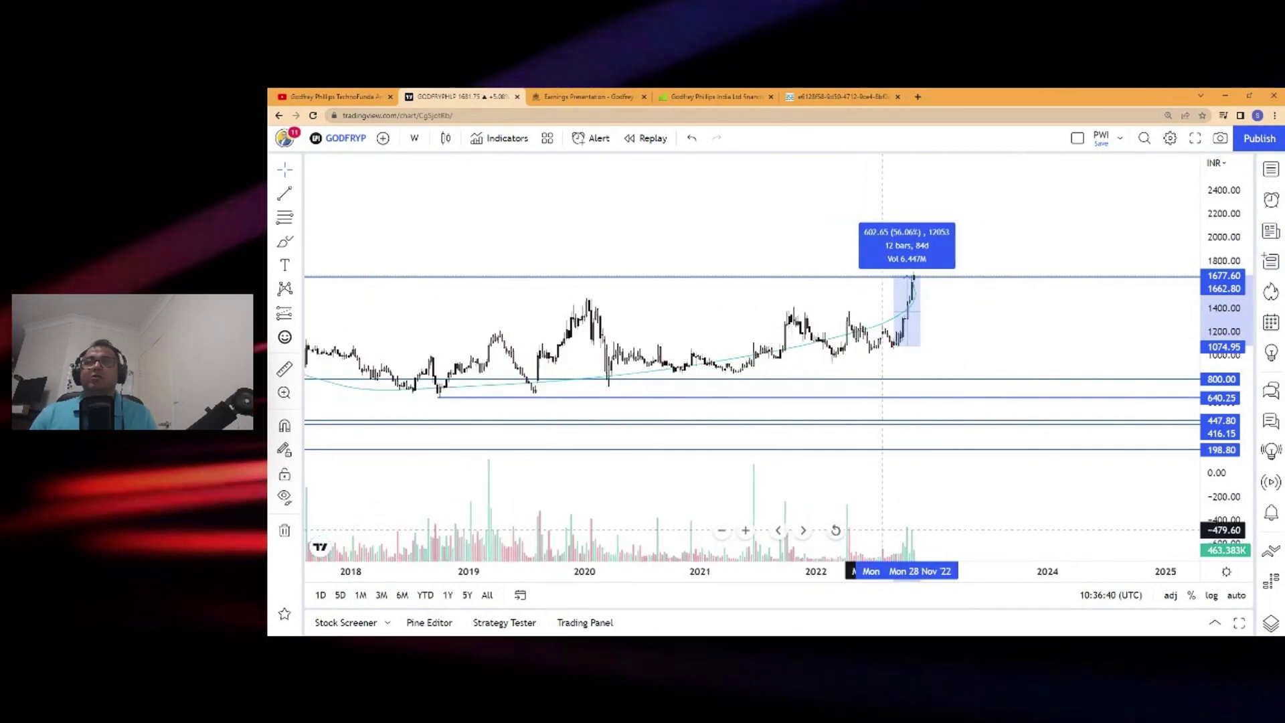
scroll(725, 374, up, 2)
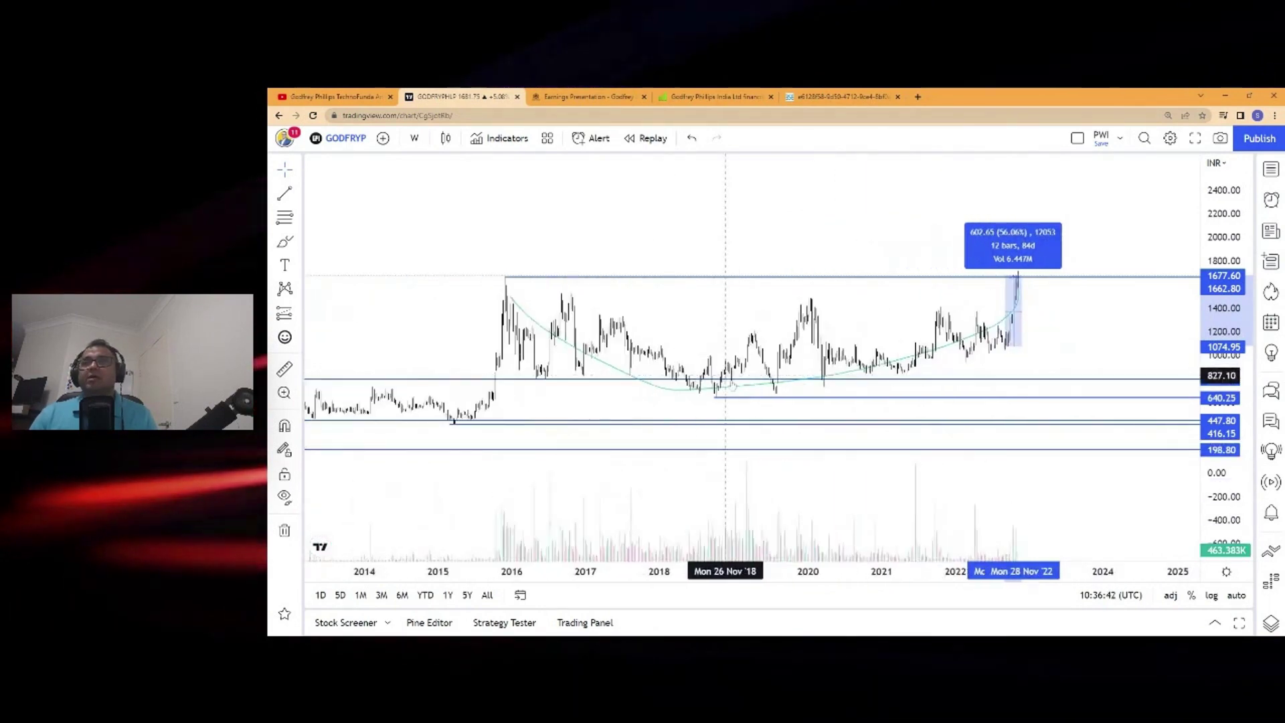
scroll(998, 546, up, 4)
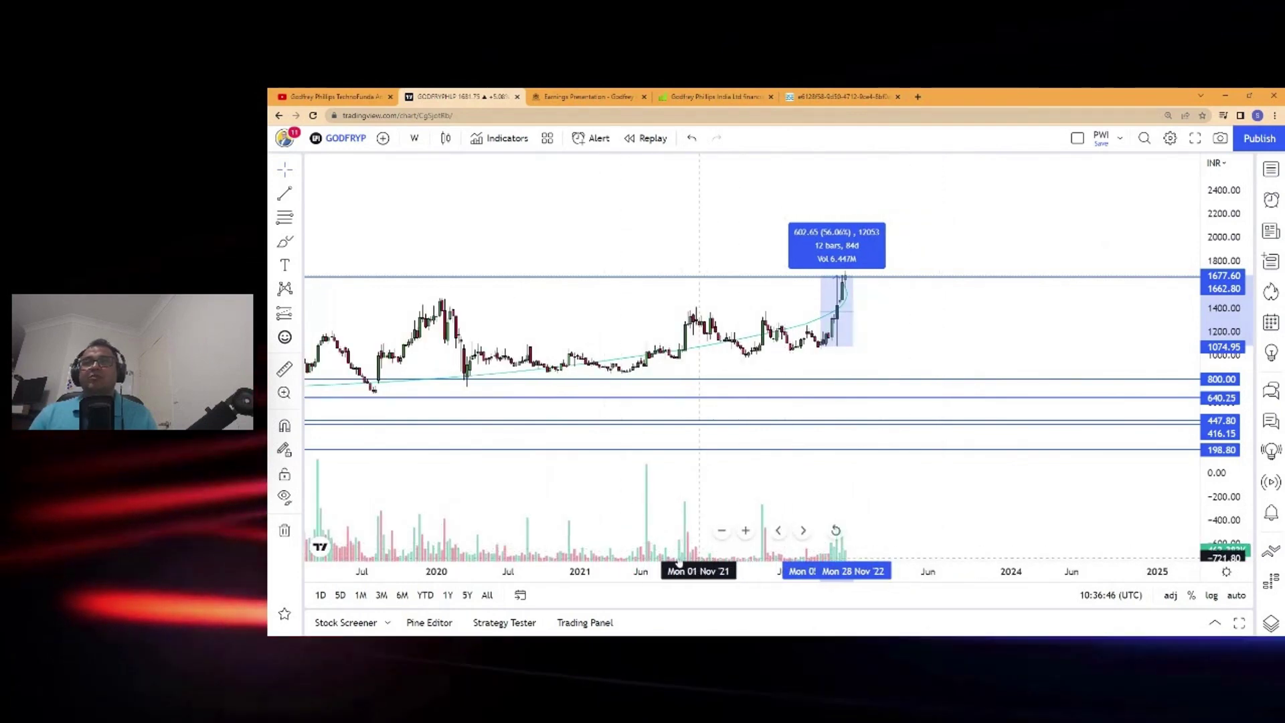
scroll(669, 544, down, 3)
scroll(777, 529, up, 3)
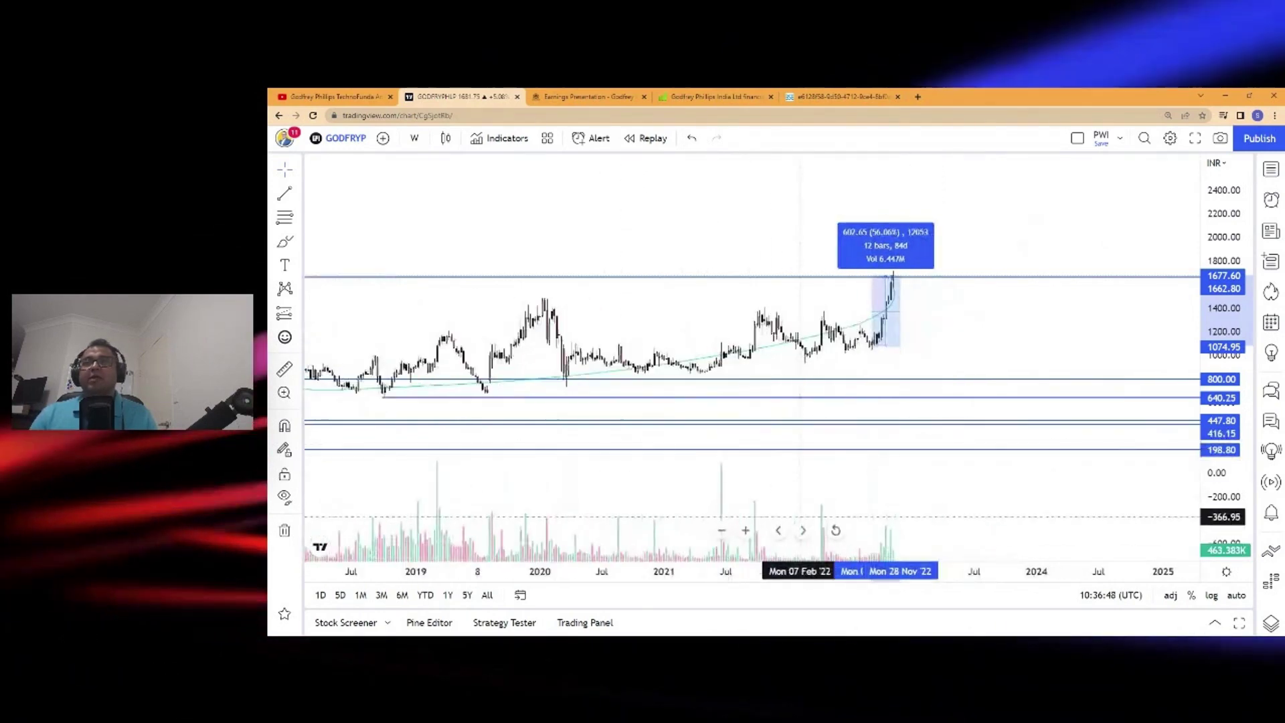
scroll(800, 517, up, 2)
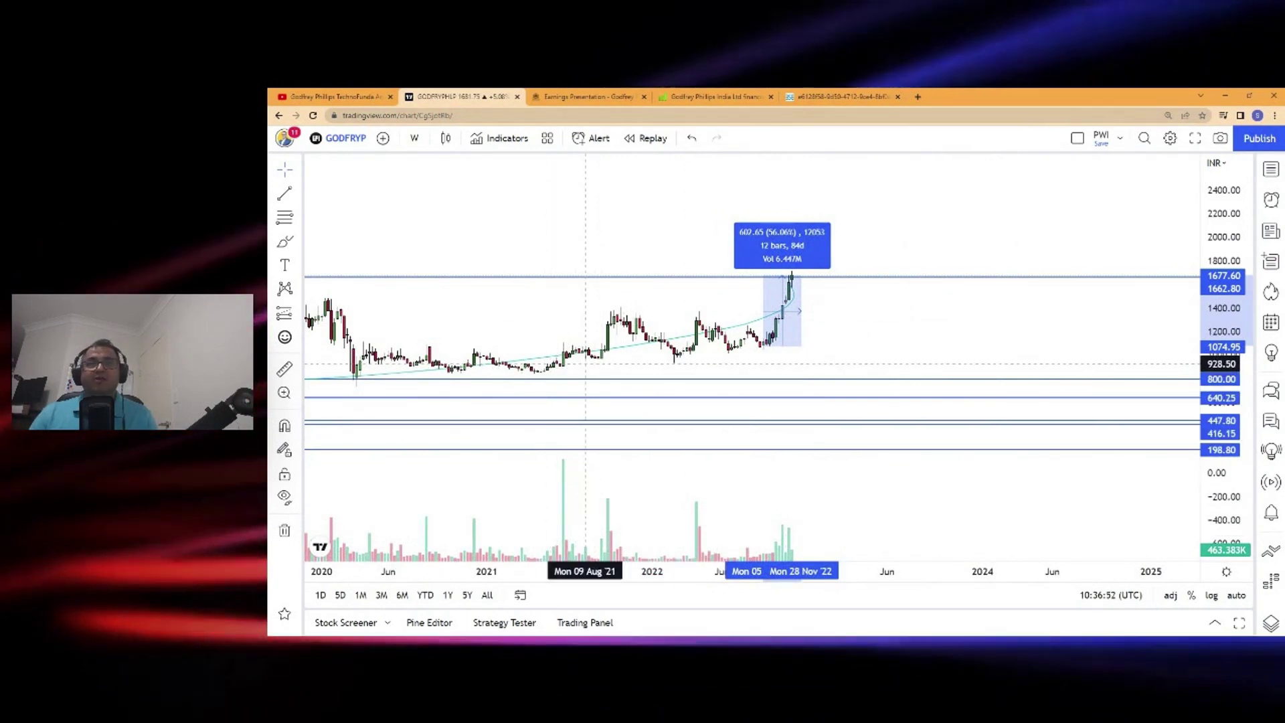
scroll(475, 482, down, 2)
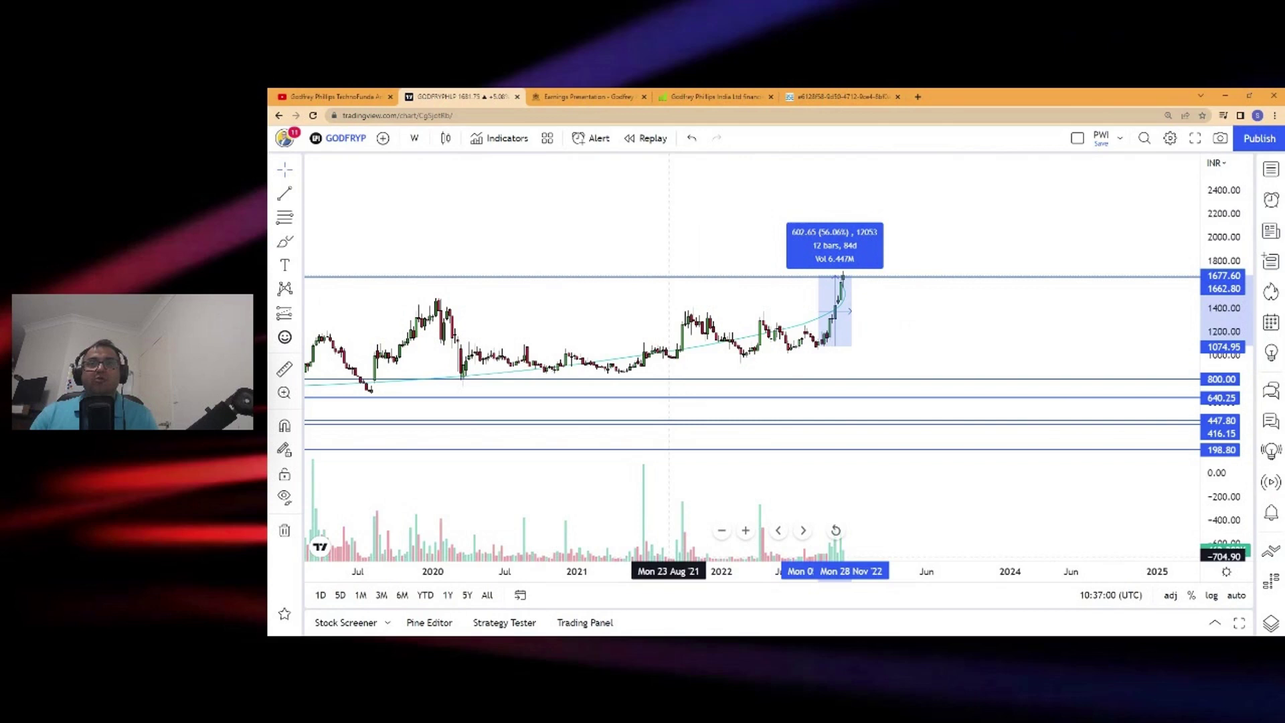
scroll(703, 542, up, 3)
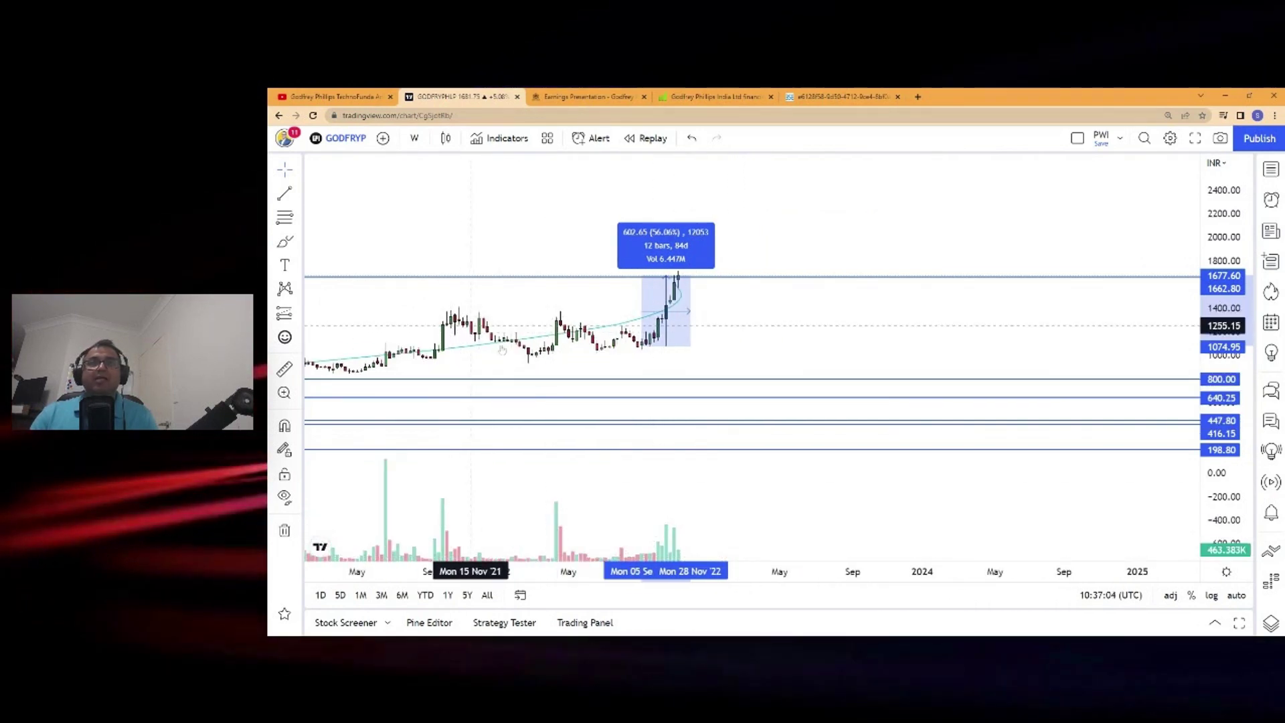
Measure the price decline from the October 2021 high to the March 2022 low
click(285, 368)
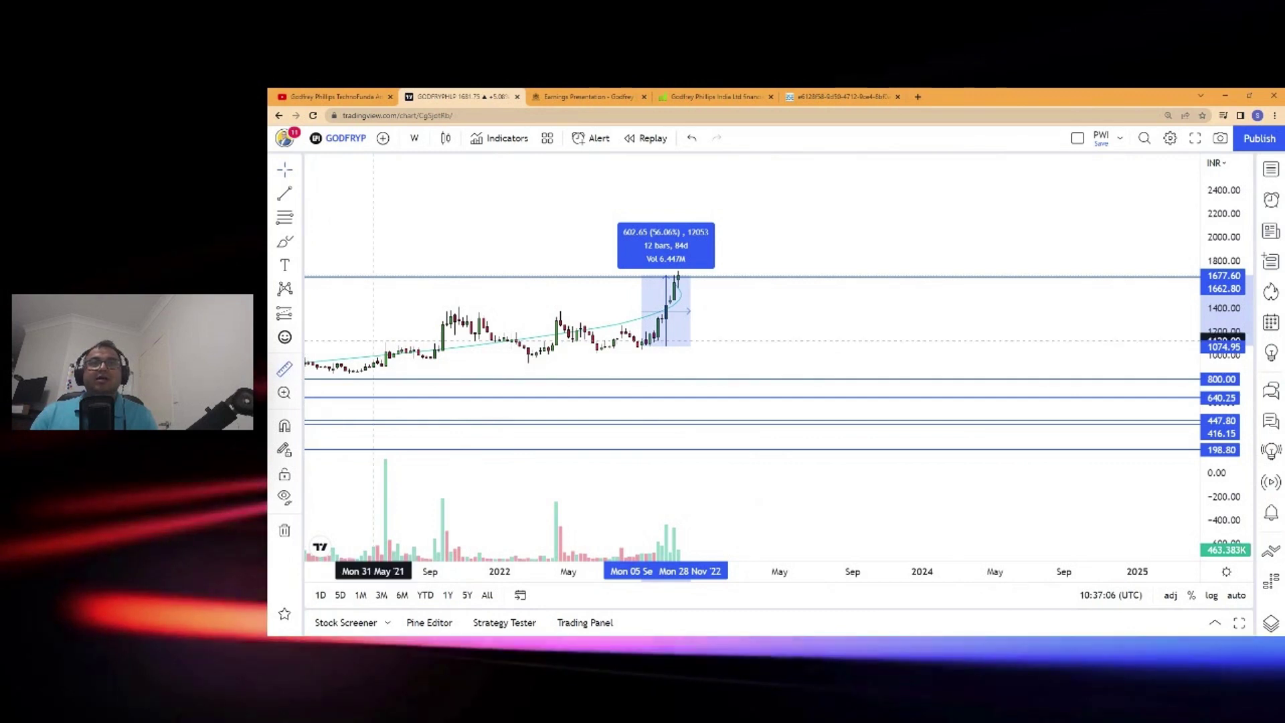
click(459, 308)
click(544, 361)
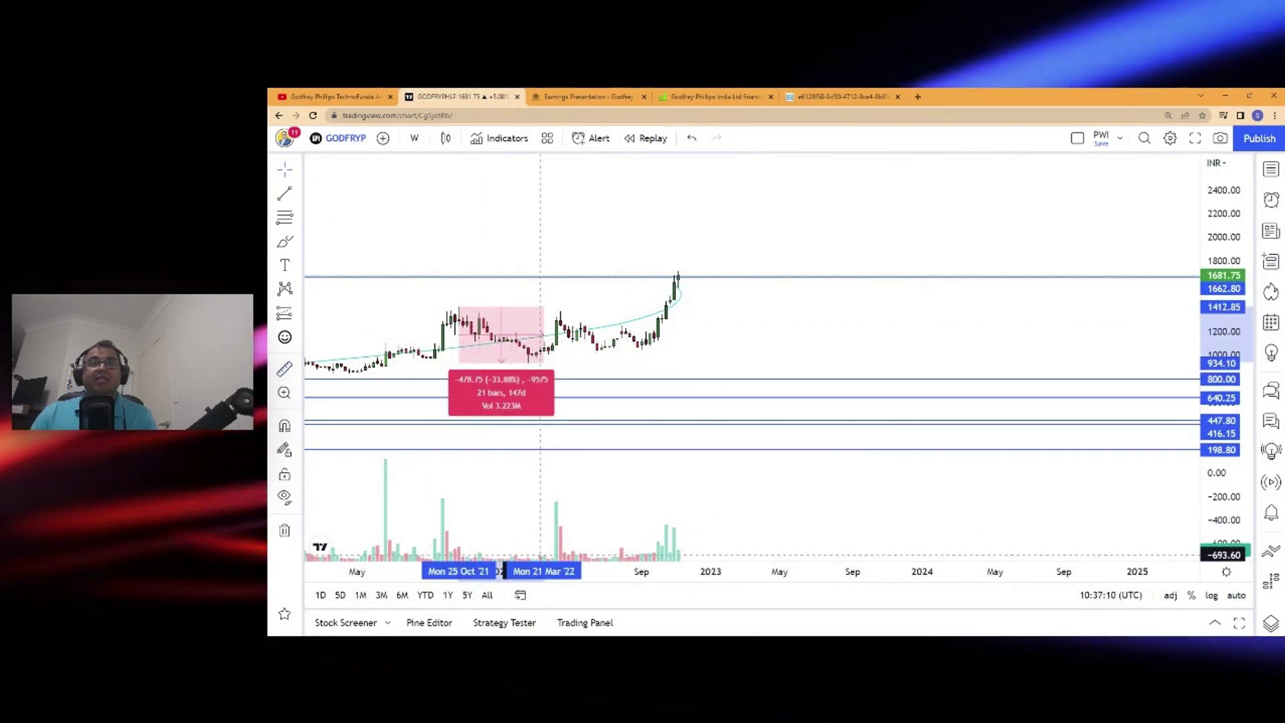
Compare the measured 2021–2022 decline with the earlier swings and the long-term rounded base on the weekly chart
scroll(561, 559, down, 3)
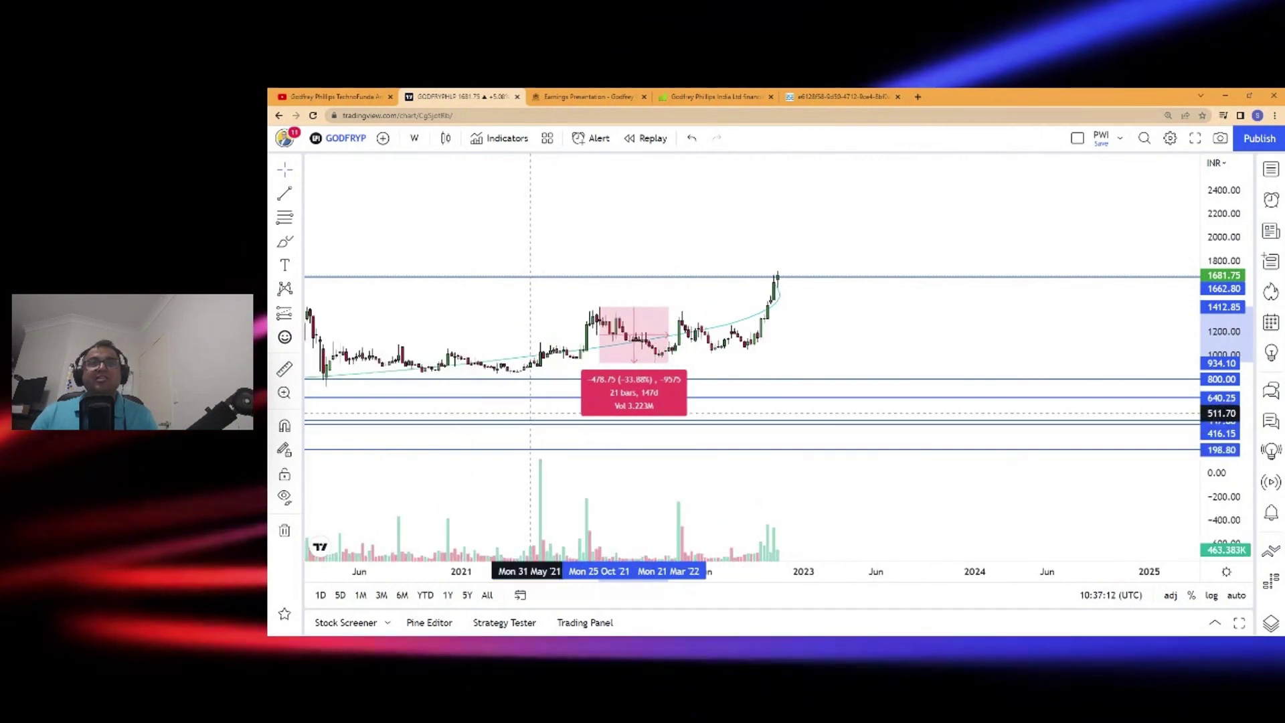
scroll(620, 320, down, 2)
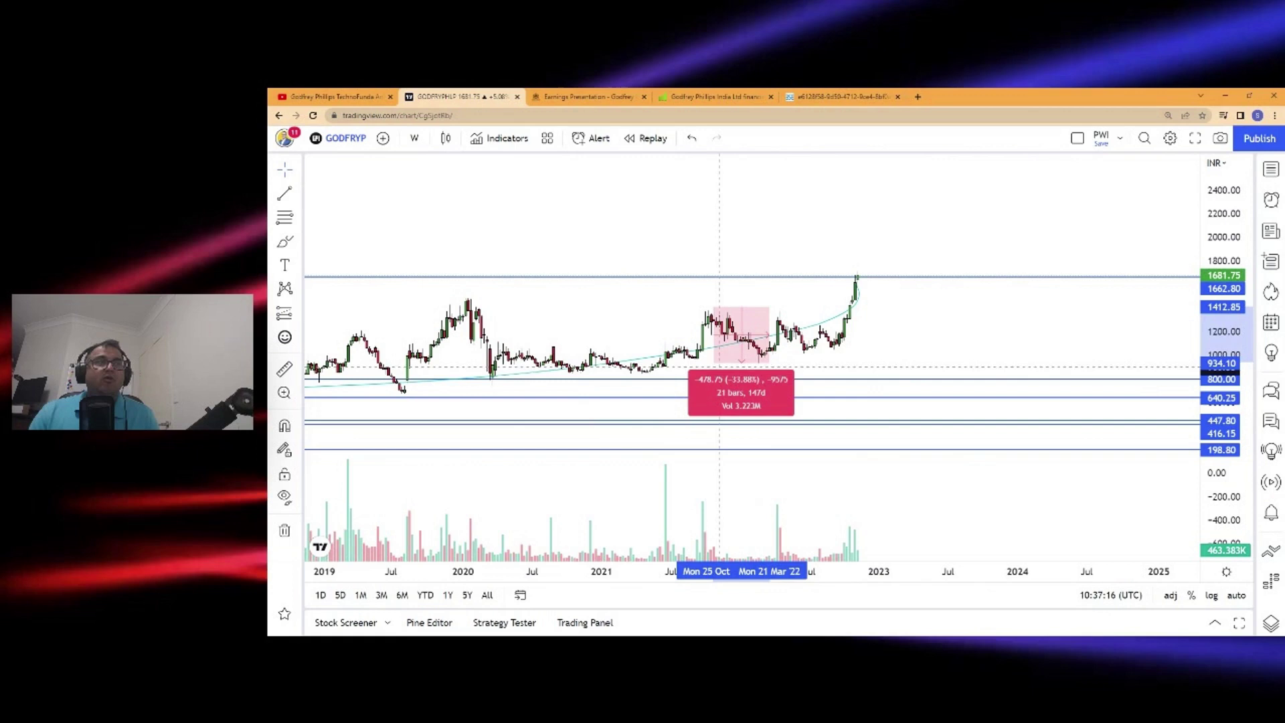
scroll(742, 376, down, 1)
scroll(742, 376, up, 2)
scroll(714, 365, up, 2)
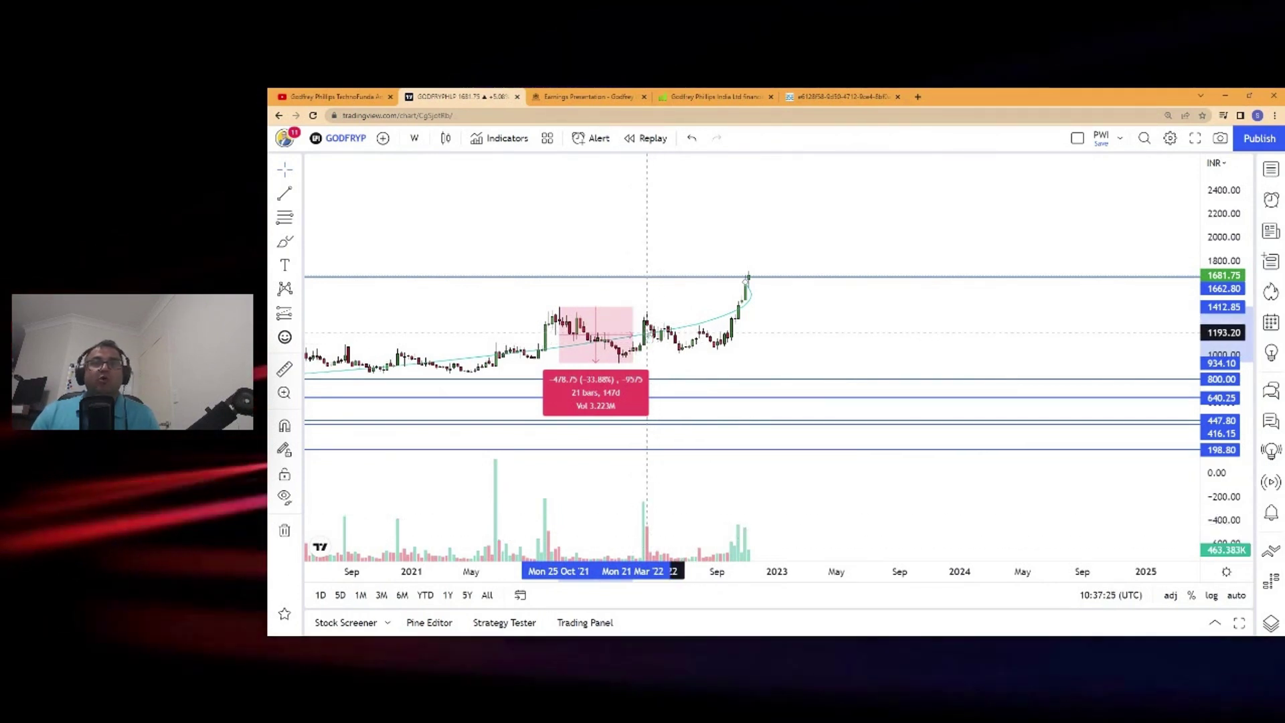
scroll(729, 536, down, 3)
scroll(729, 536, down, 2)
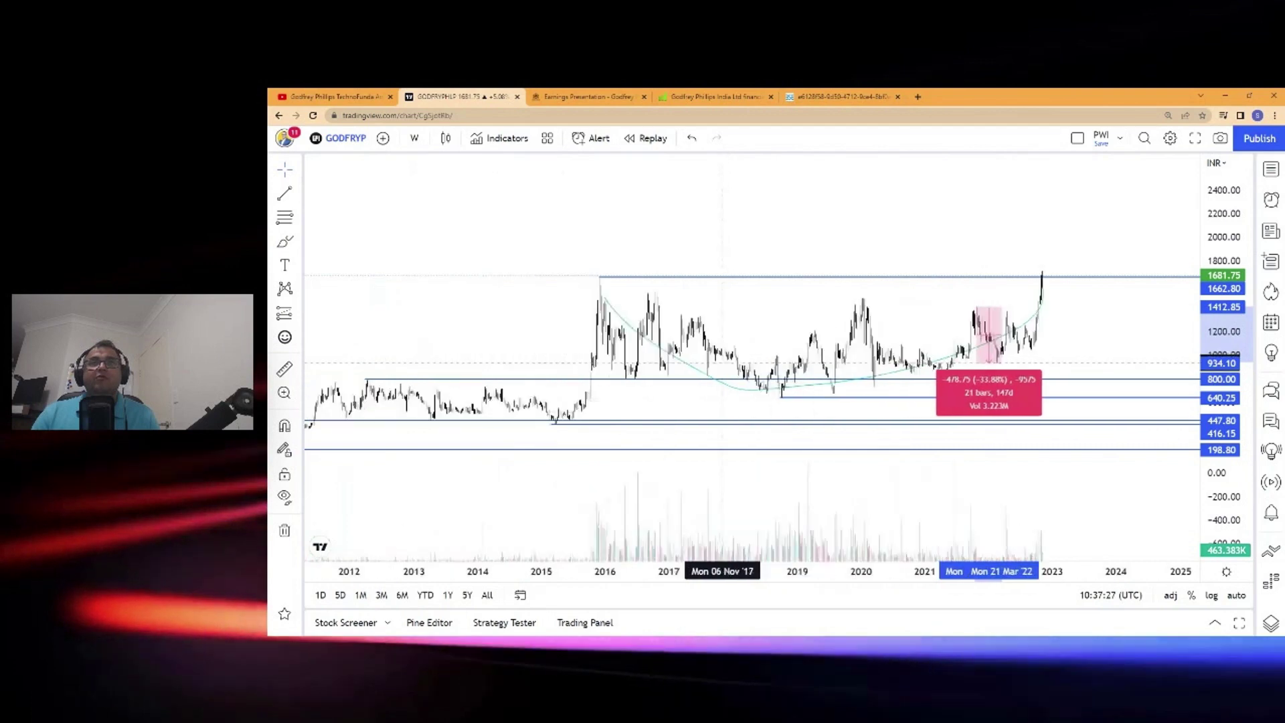
scroll(842, 347, up, 4)
scroll(833, 349, up, 2)
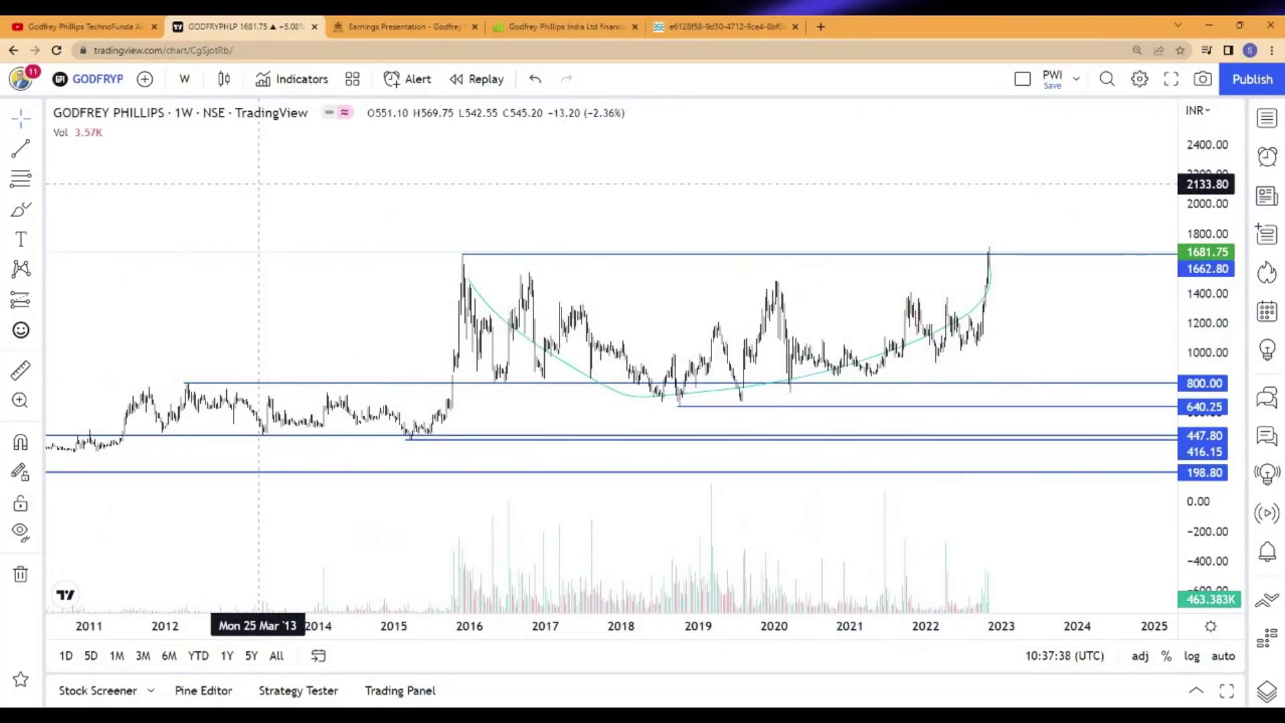
Load the NSE stock chart of DLF LTD on the 1-month interval, with its full history and an auto-fitted price scale
text(DLF)
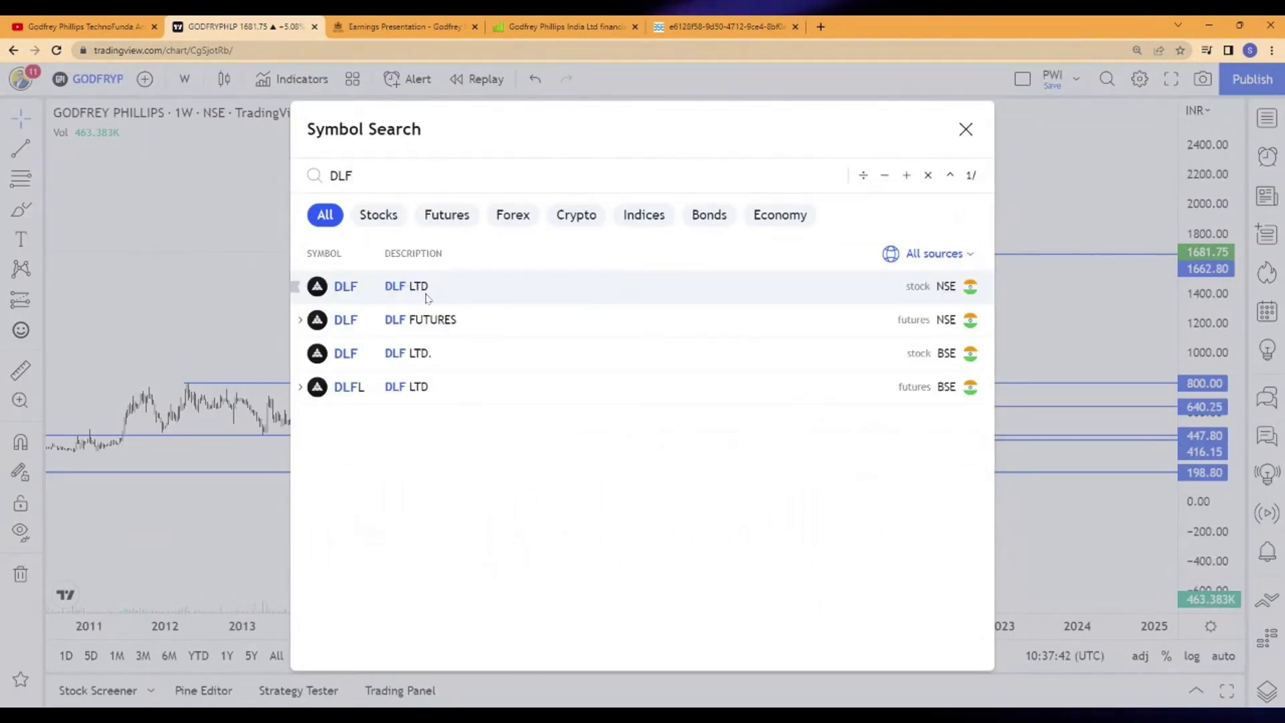
click(429, 288)
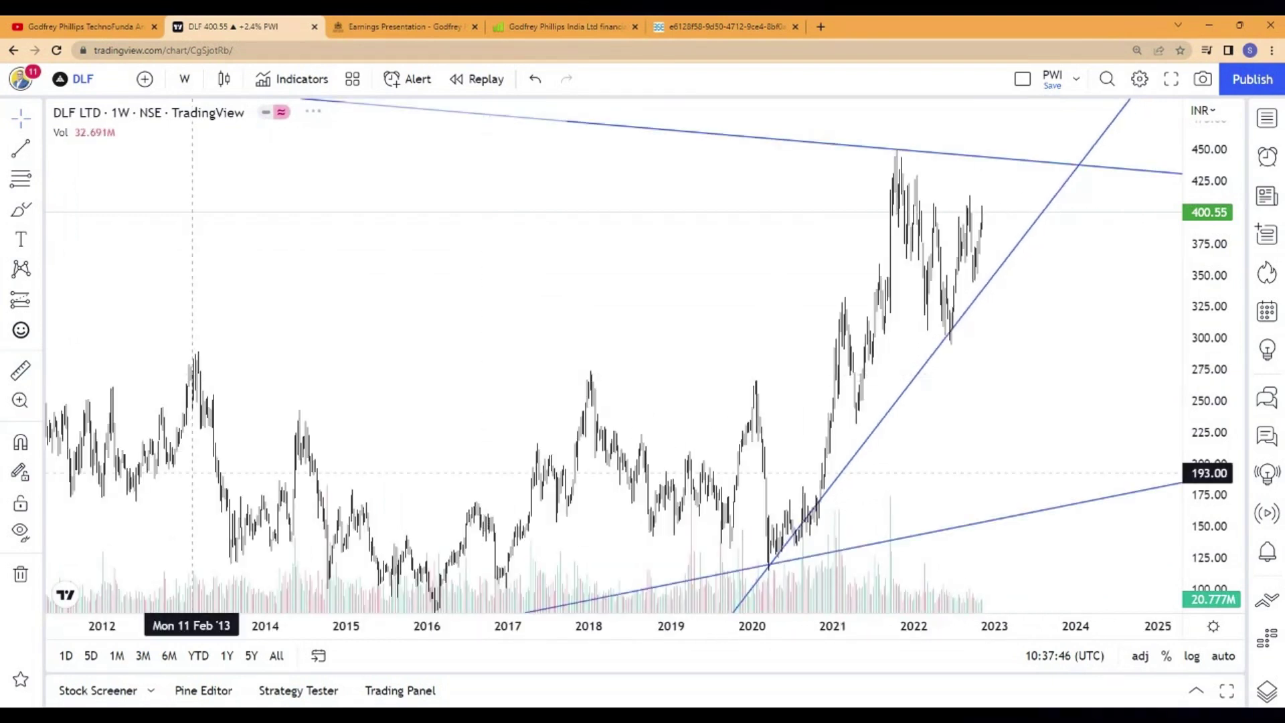
click(186, 79)
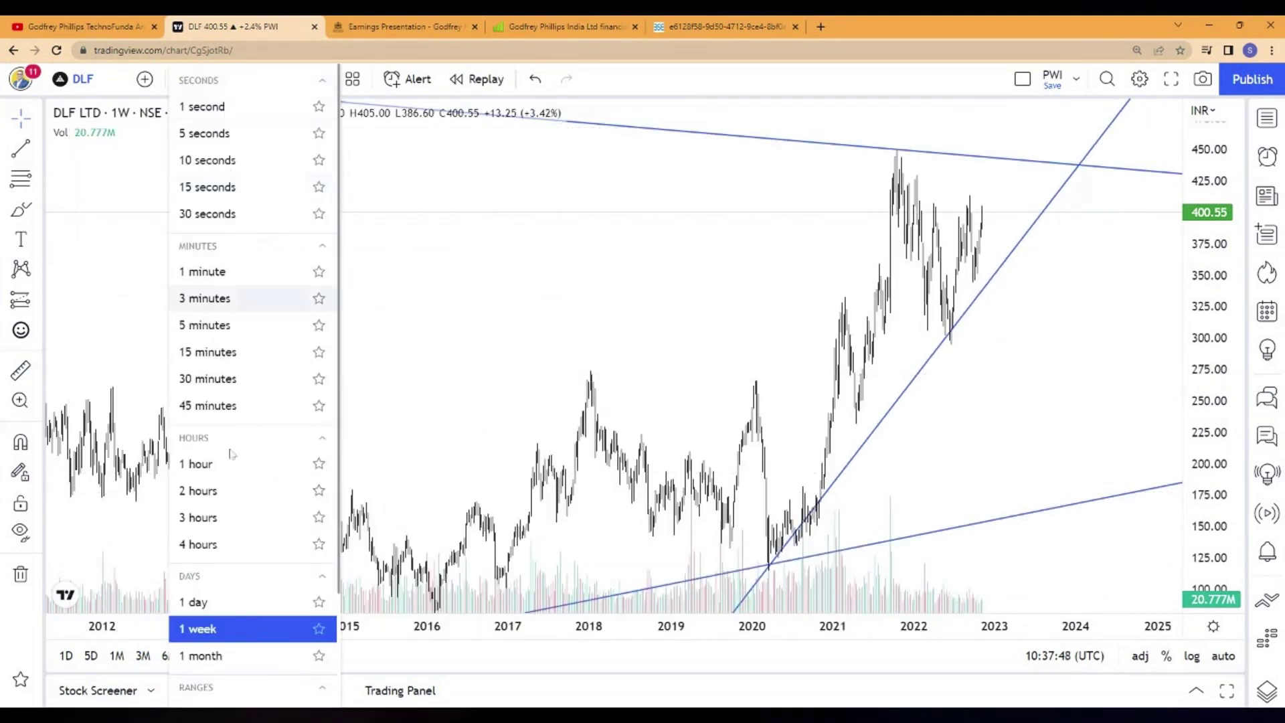
click(204, 656)
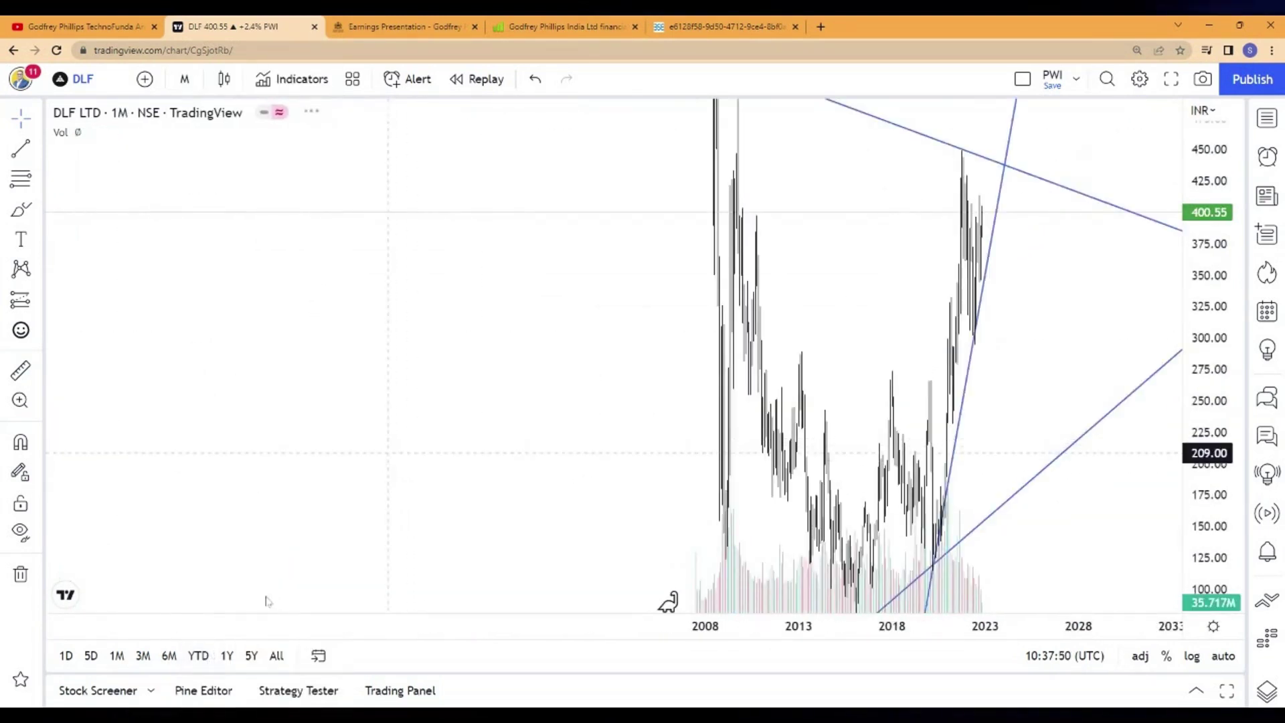
click(275, 656)
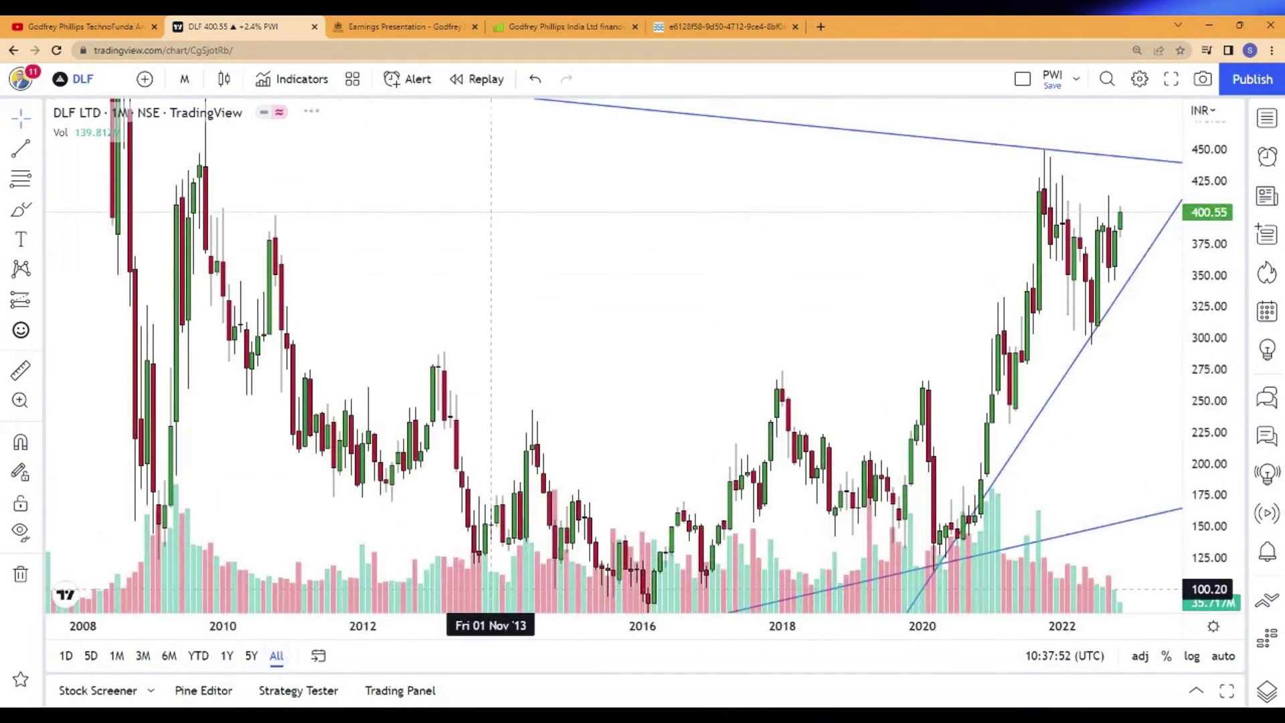
click(1224, 656)
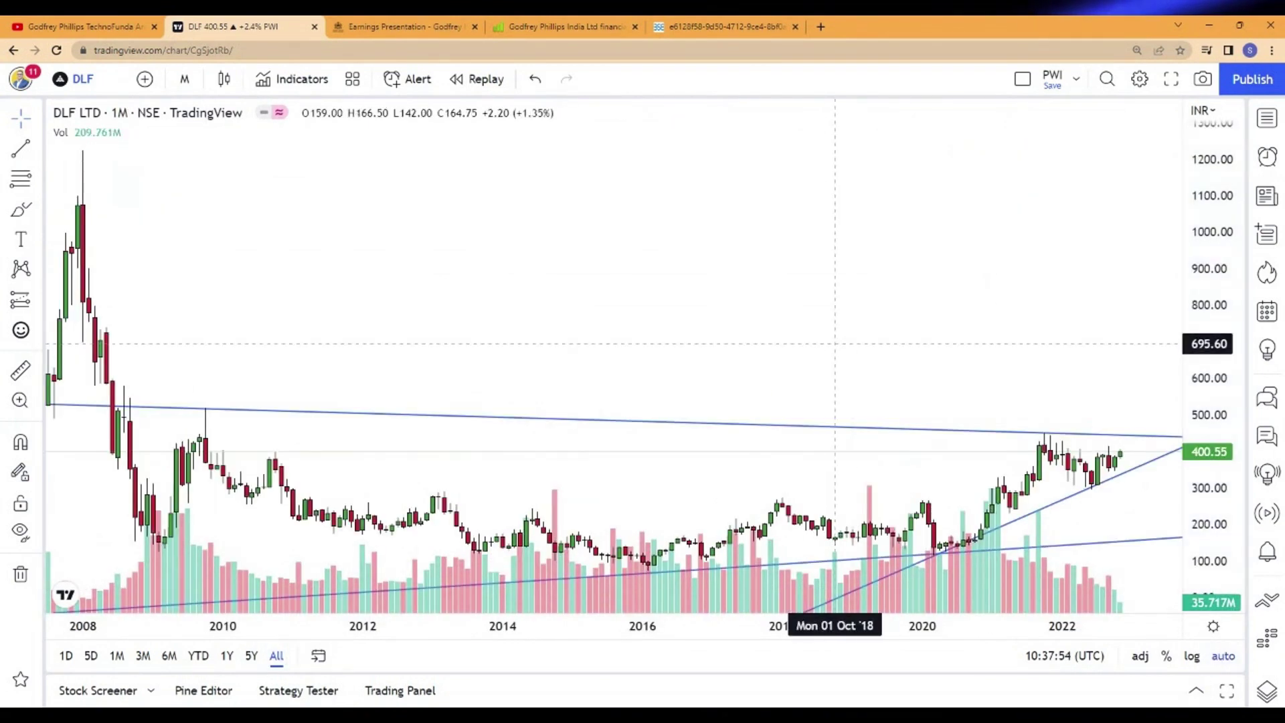
Examine DLF's monthly price history since its 2008 peak against the falling resistance line and the rising support lines
scroll(830, 345, down, 2)
scroll(837, 352, down, 1)
scroll(797, 362, up, 3)
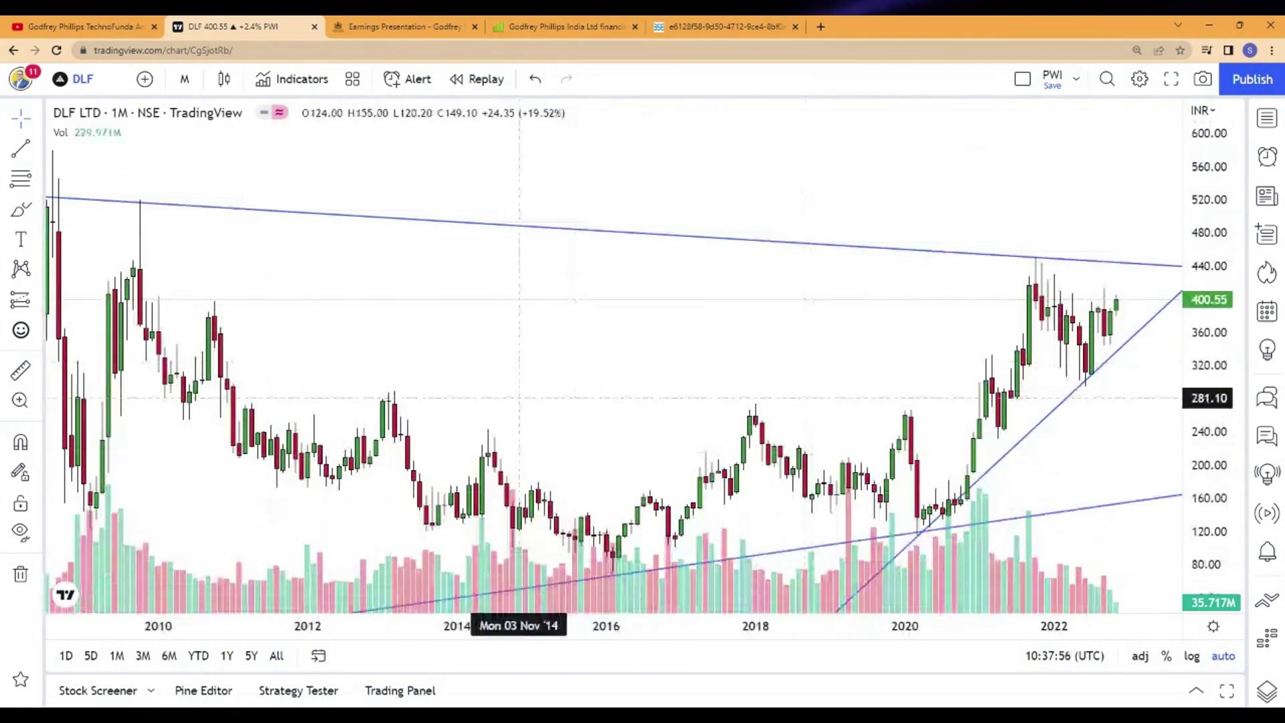
scroll(516, 408, down, 3)
scroll(315, 603, up, 1)
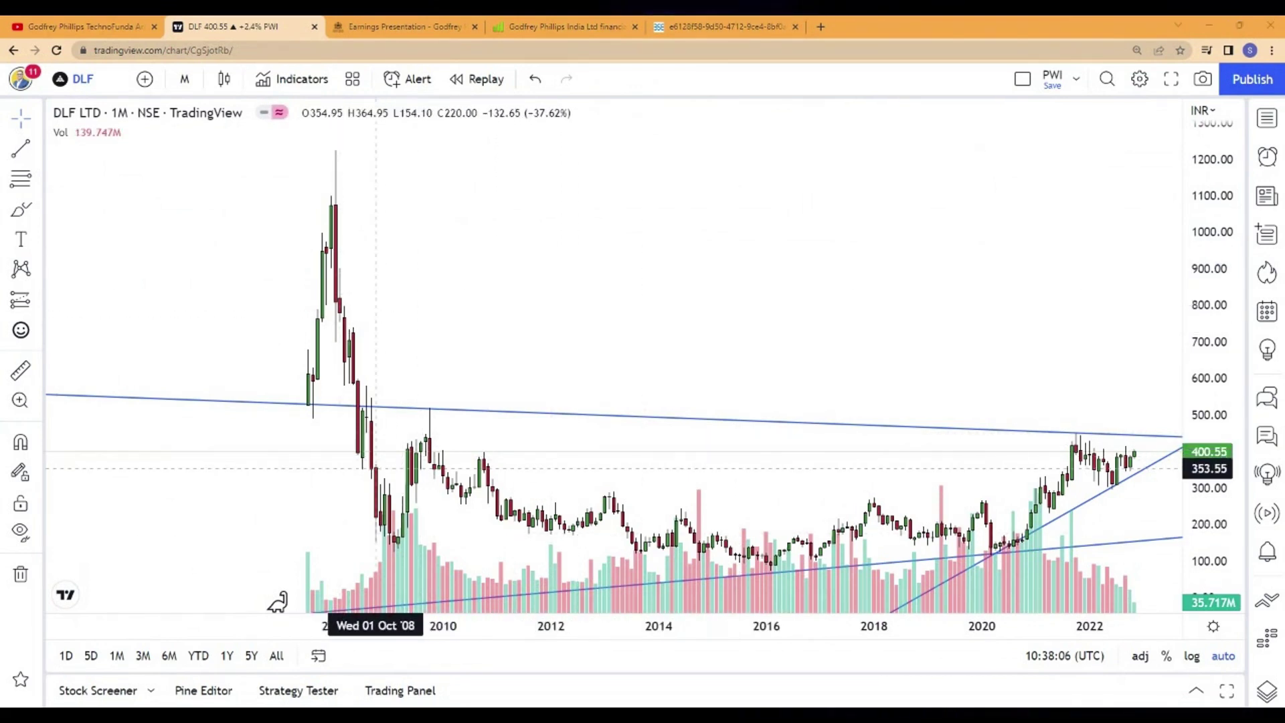
drag(277, 603, 125, 603)
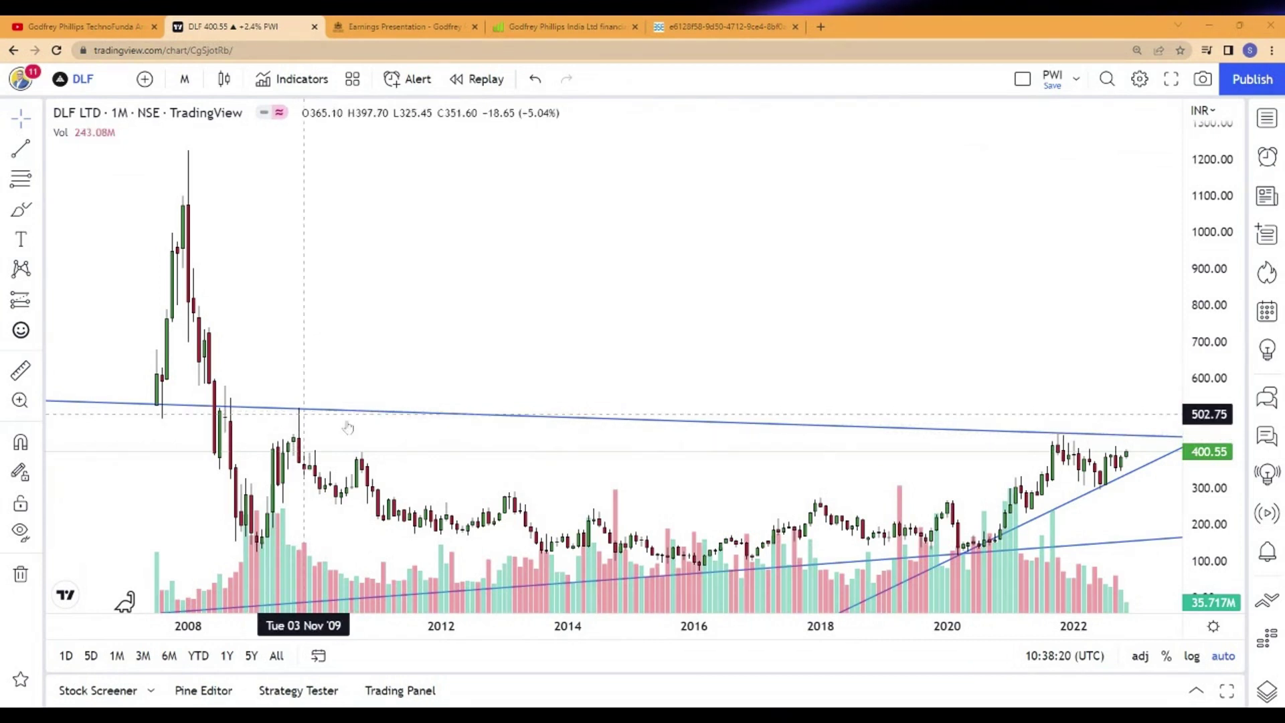
scroll(1061, 557, down, 1)
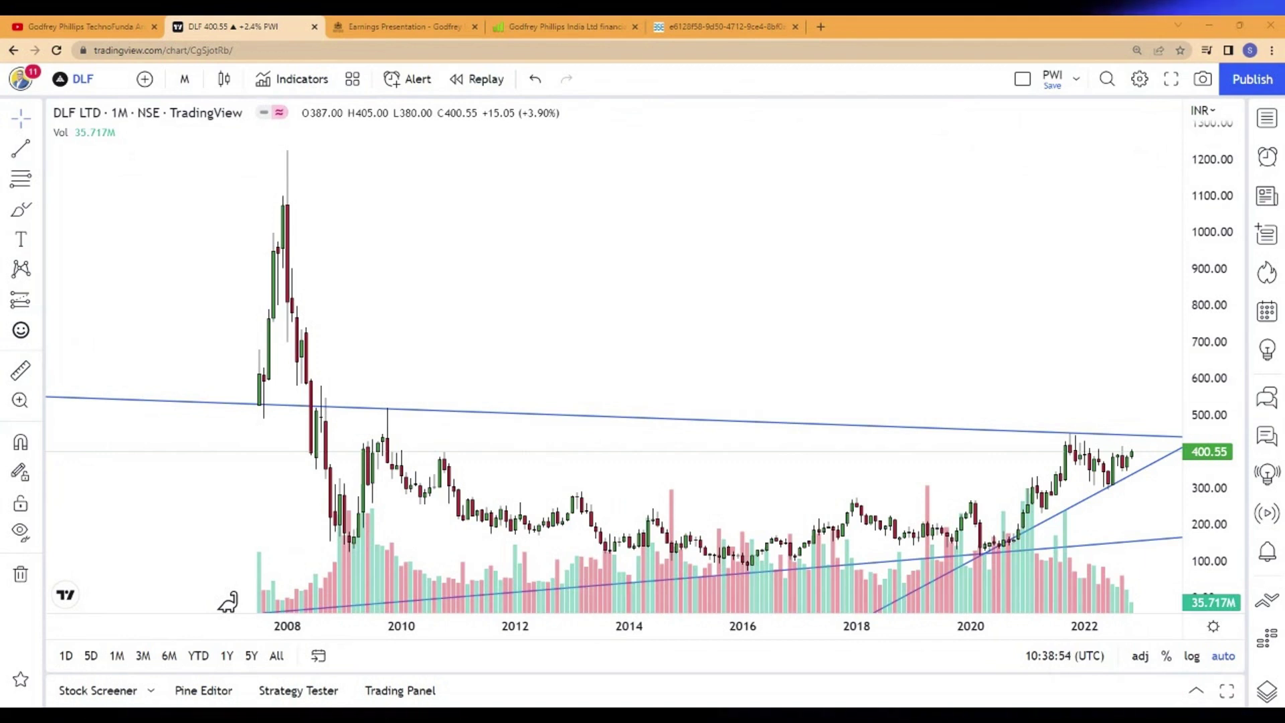
scroll(742, 357, up, 3)
scroll(743, 357, down, 3)
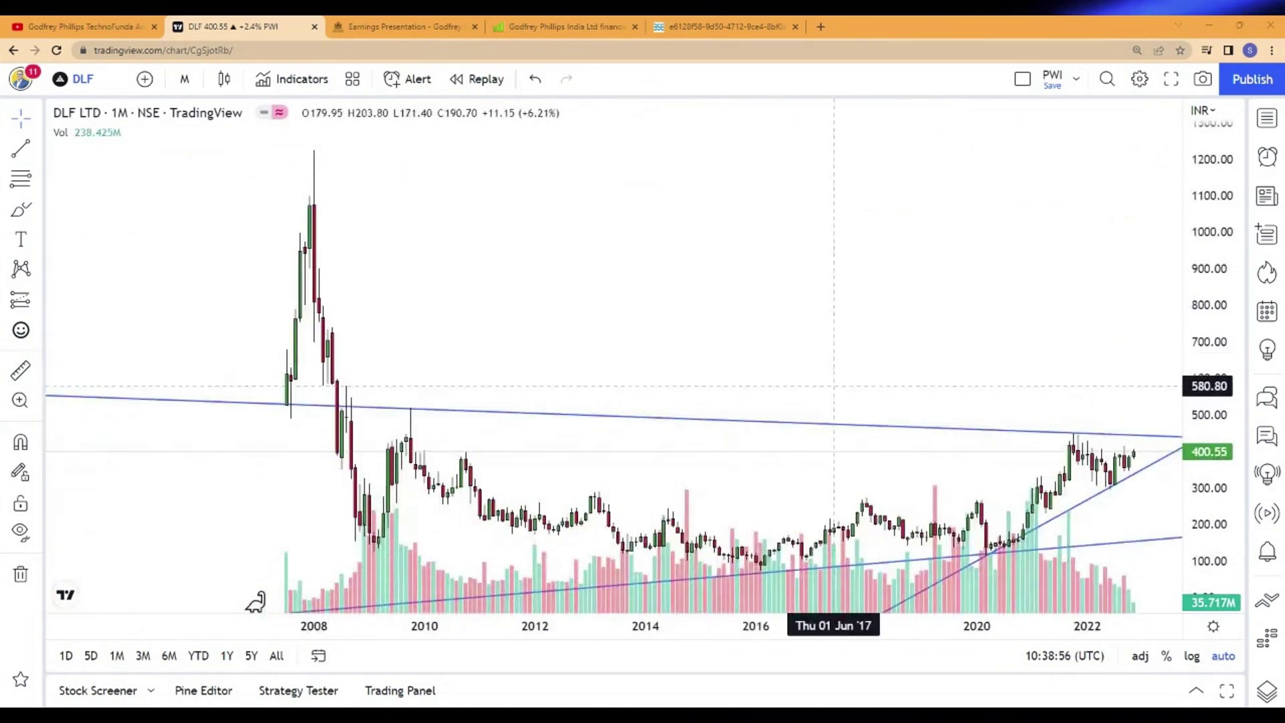
Examine where DLF's steep rising support line meets the falling resistance line beyond the 2022 candles, relative to the full price history
scroll(947, 363, down, 1)
drag(947, 363, 876, 339)
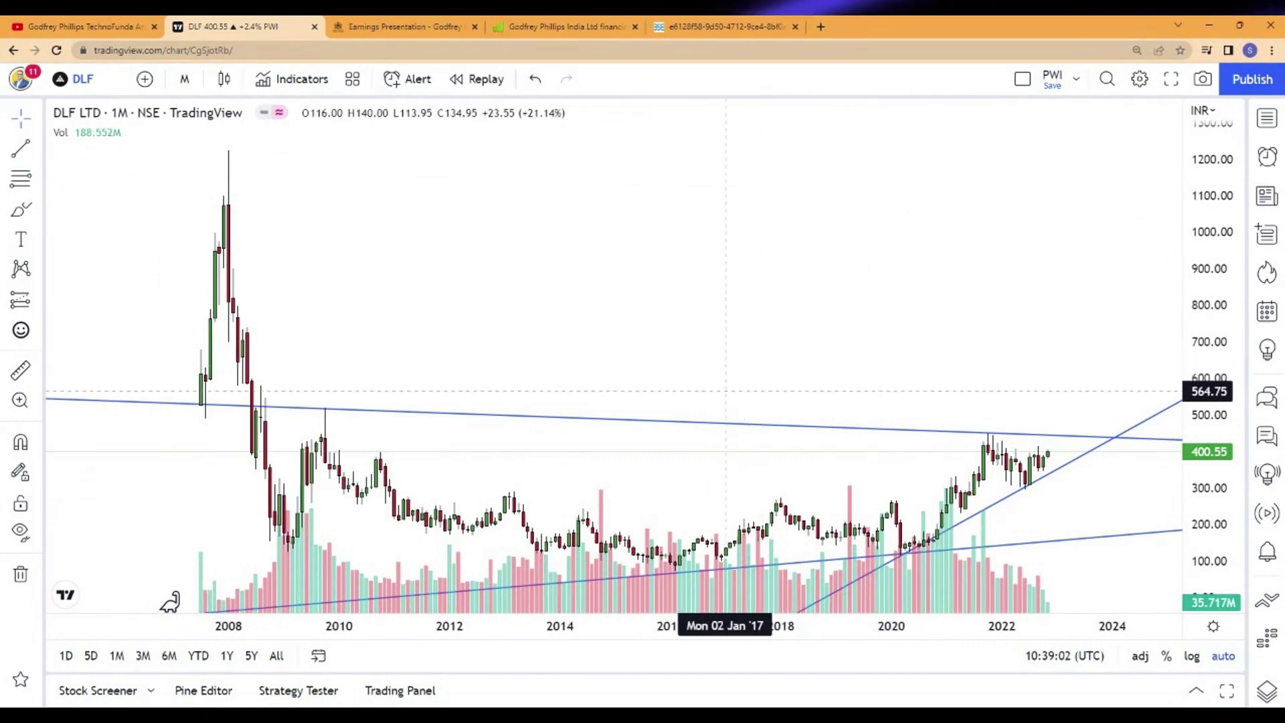
scroll(730, 382, up, 2)
scroll(725, 391, down, 3)
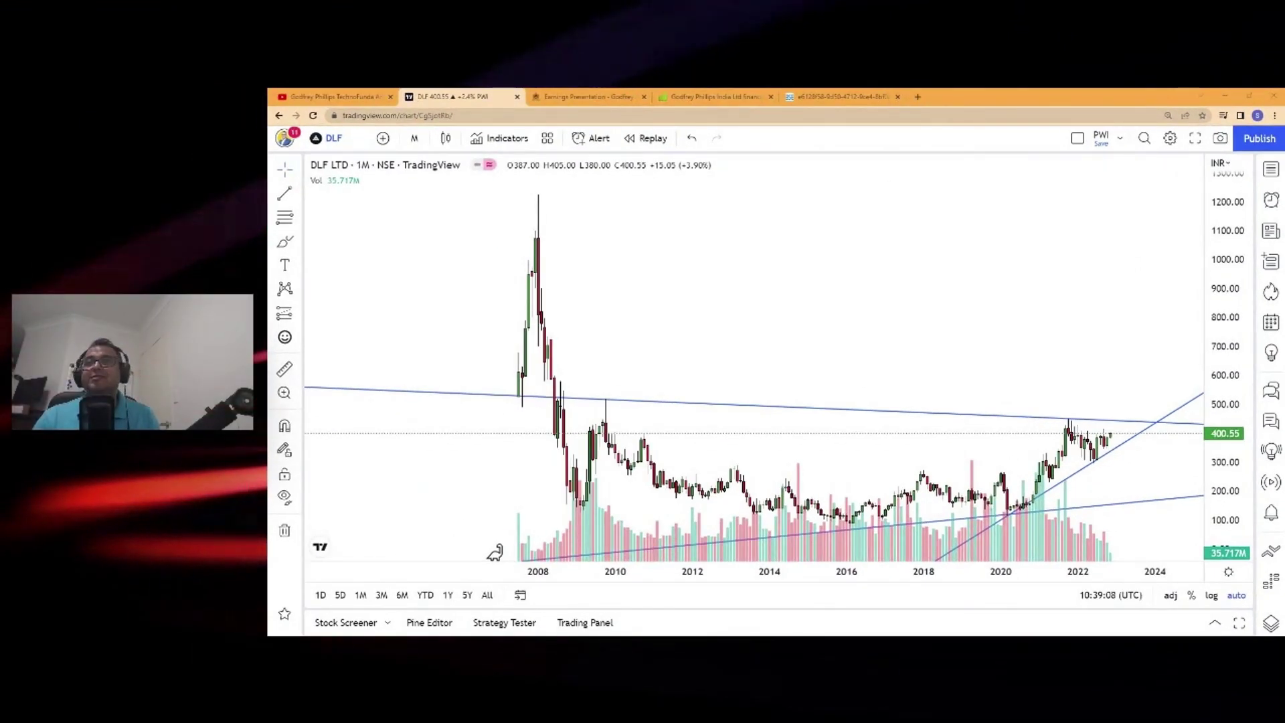
scroll(776, 368, up, 1)
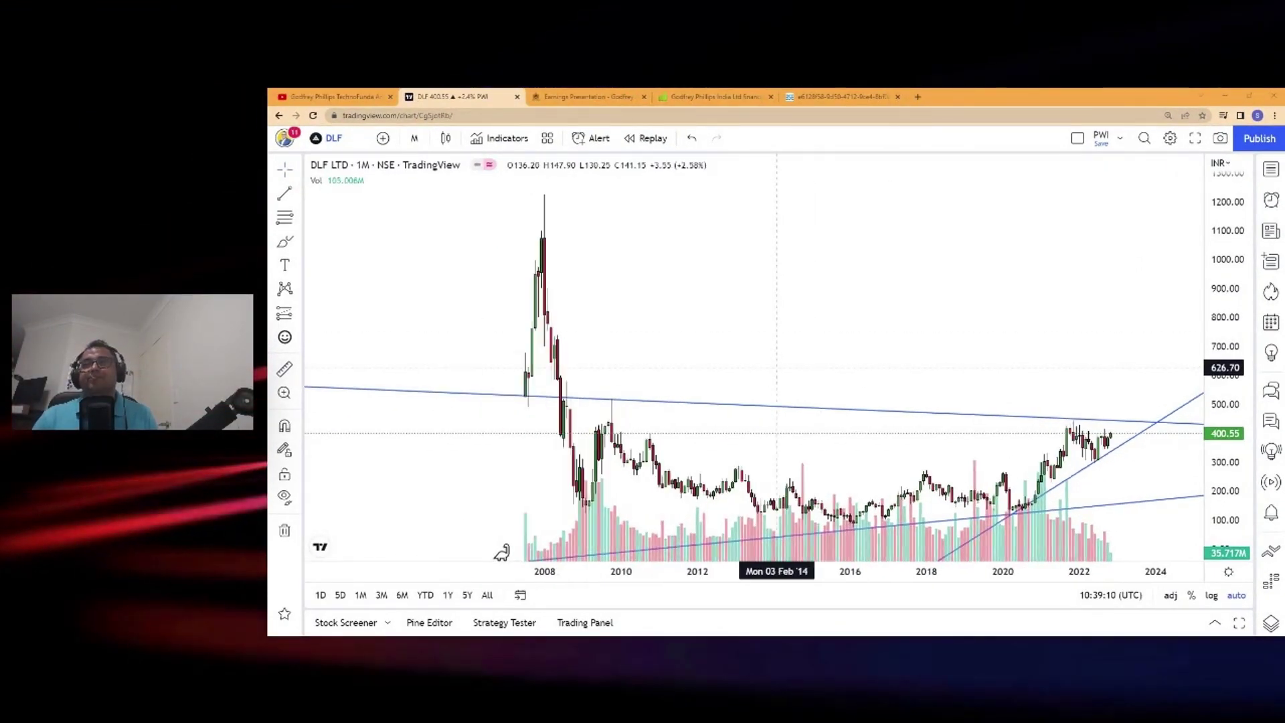
scroll(777, 368, up, 3)
scroll(731, 375, down, 3)
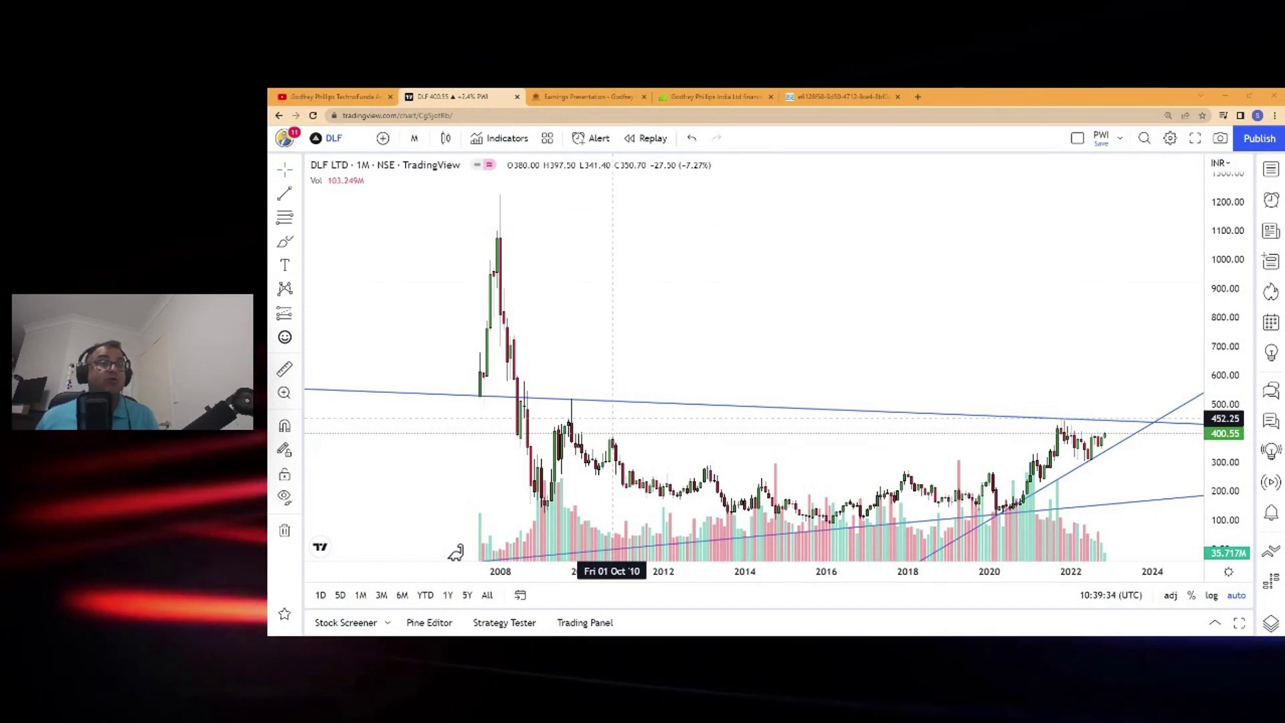
scroll(620, 409, up, 2)
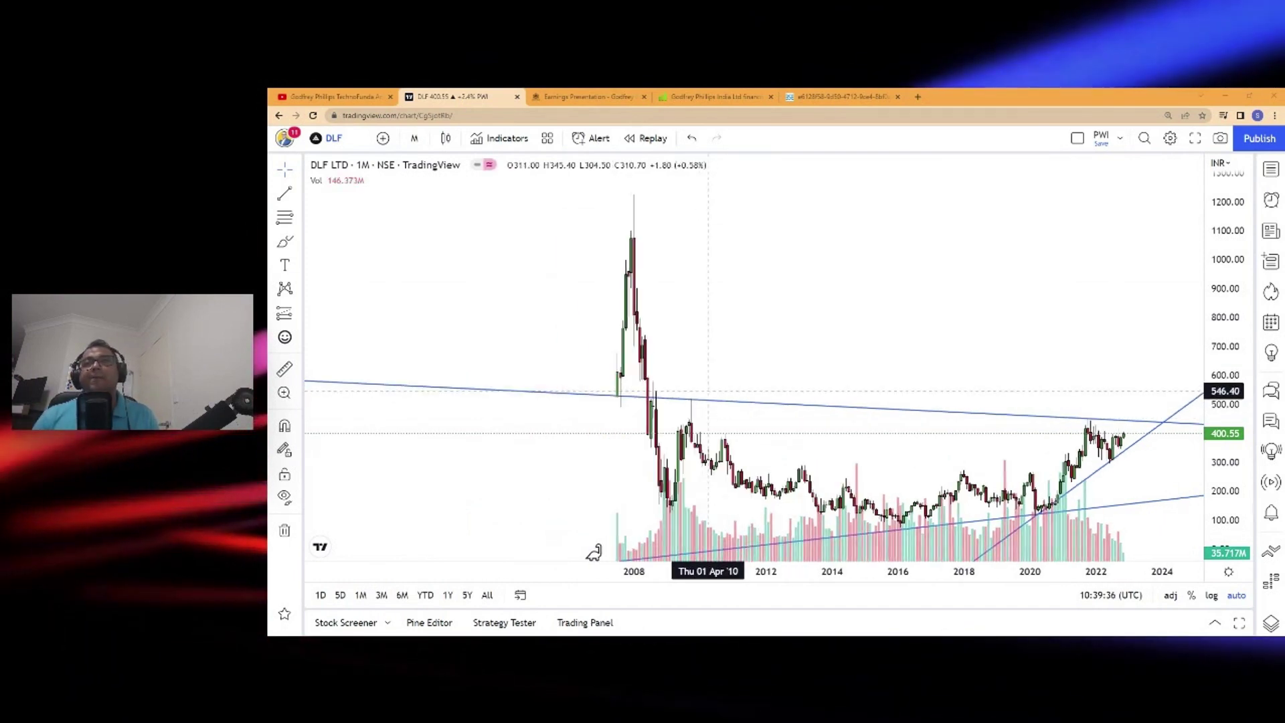
scroll(863, 409, down, 2)
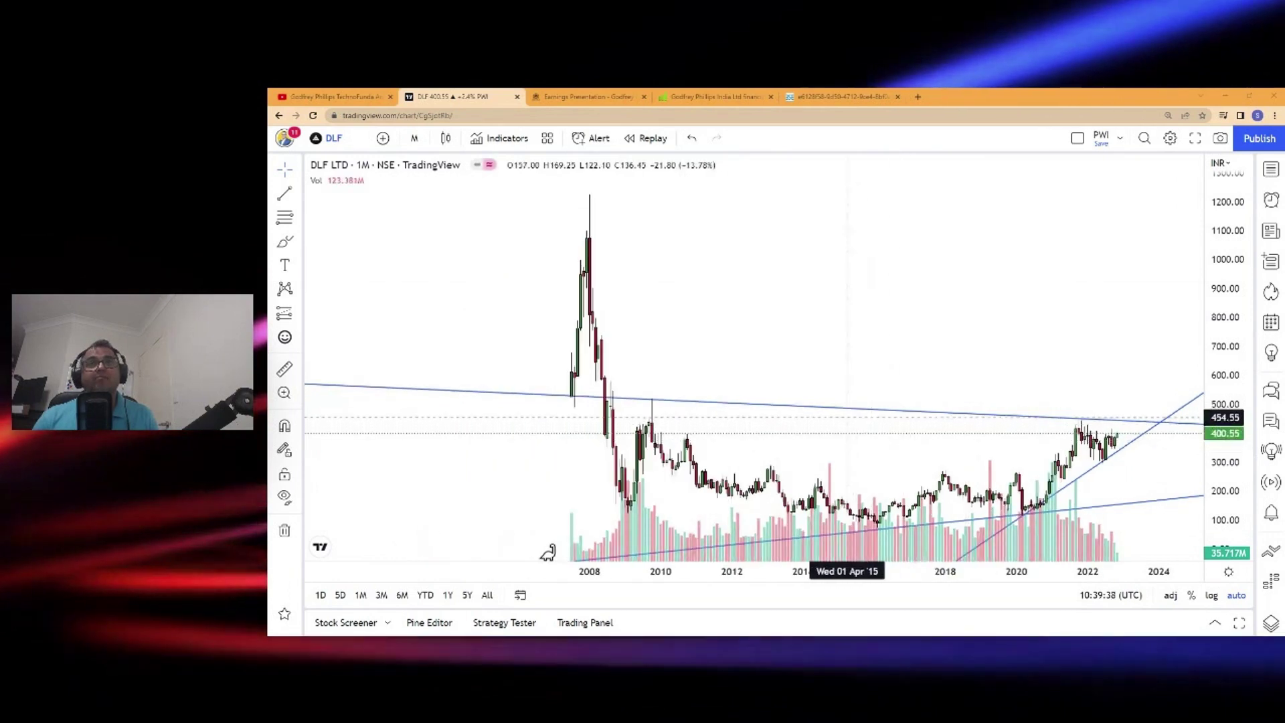